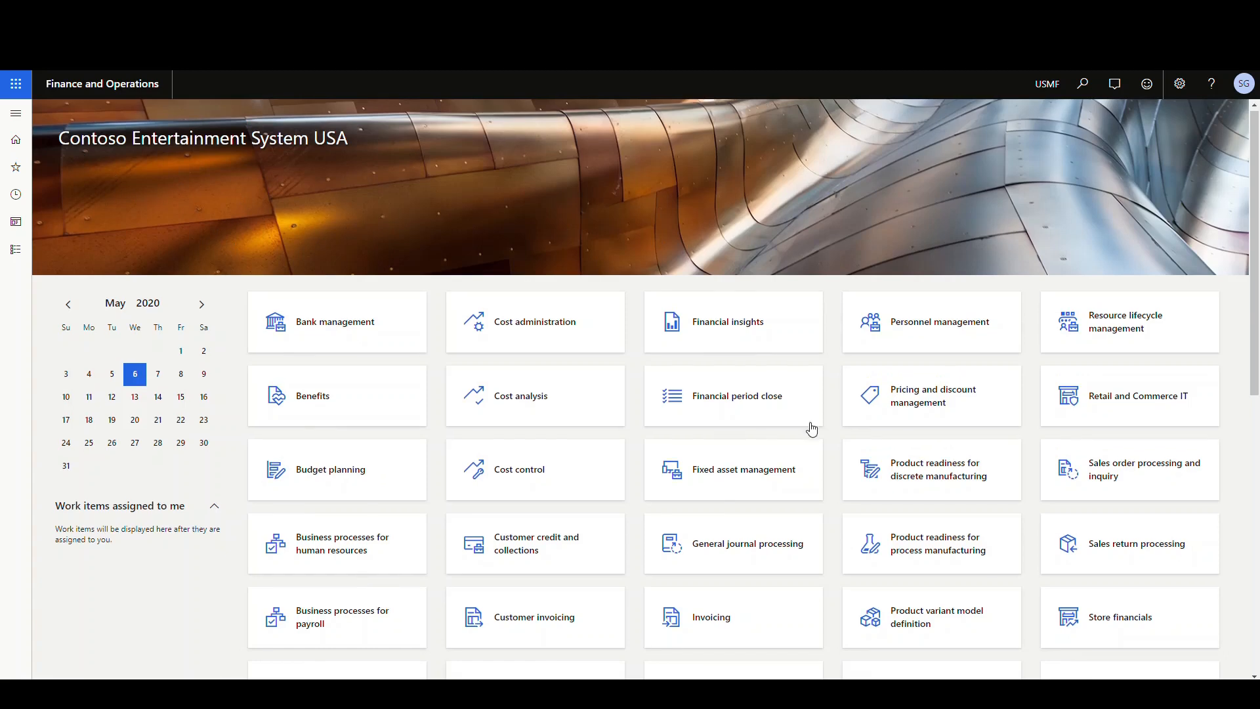
scroll(789, 428, down, 5)
scroll(790, 427, down, 5)
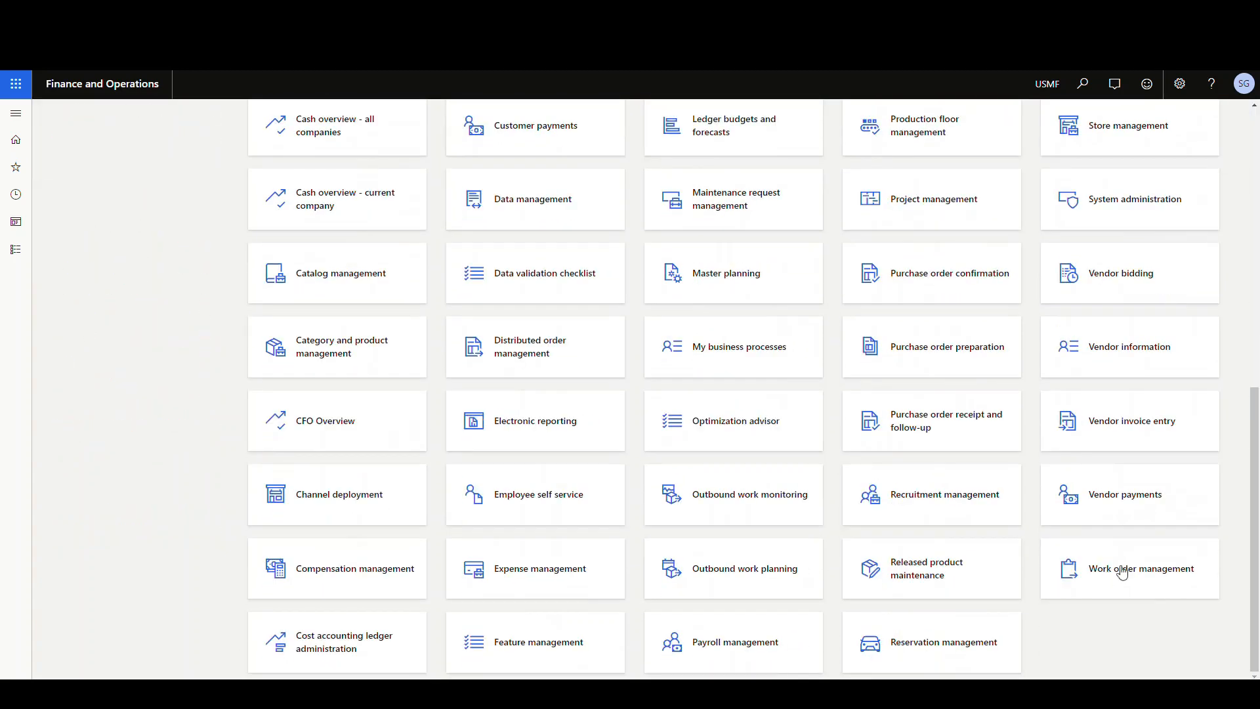
Add a new workspace tile to the dashboard through Personalize.
right_click(1074, 636)
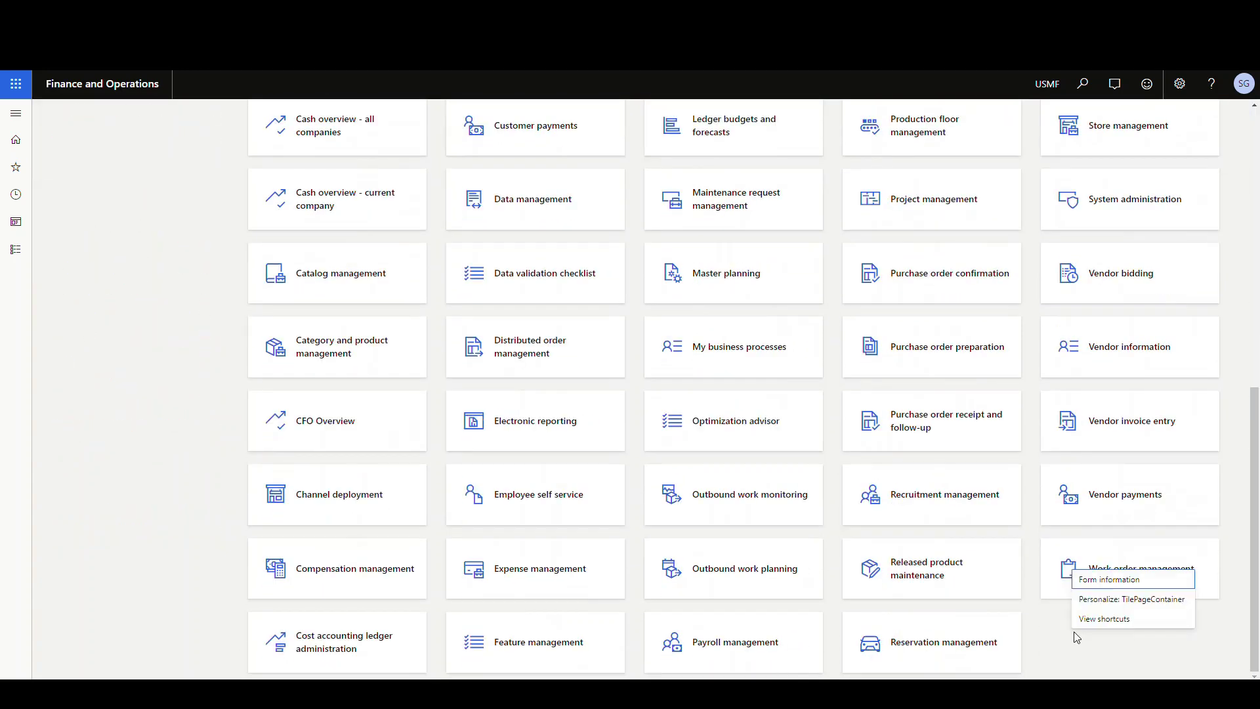
click(1148, 601)
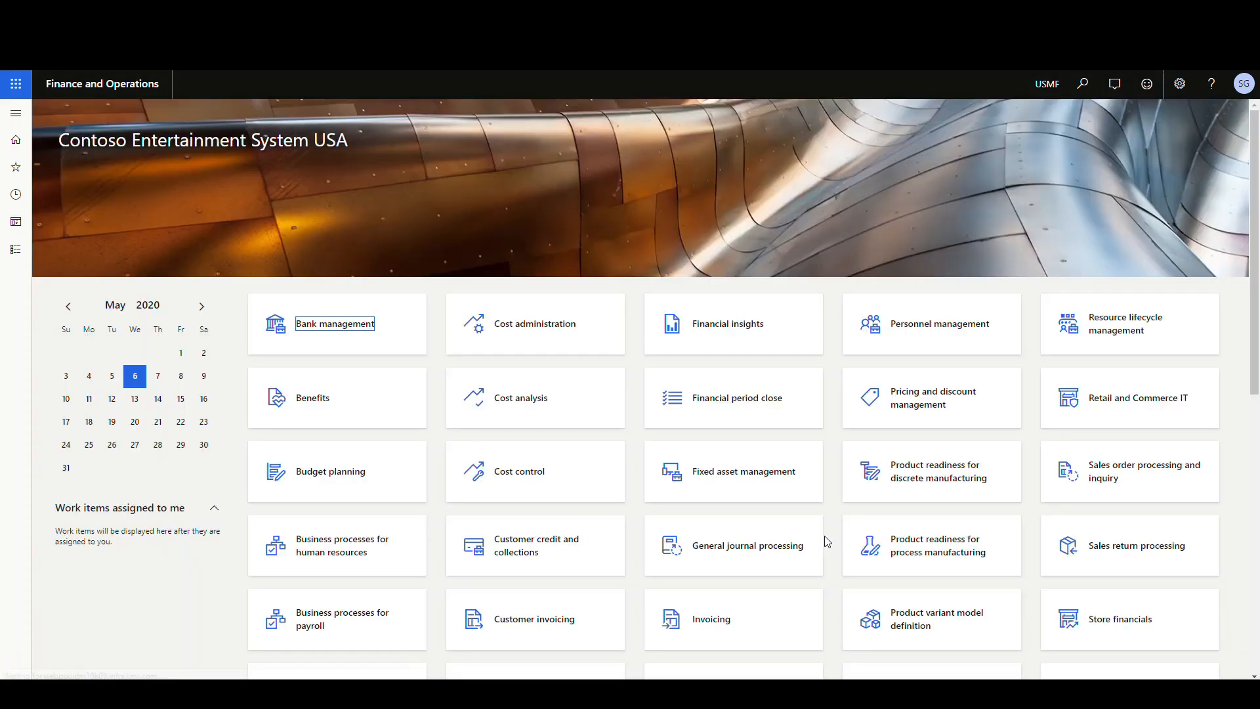
scroll(1083, 369, down, 5)
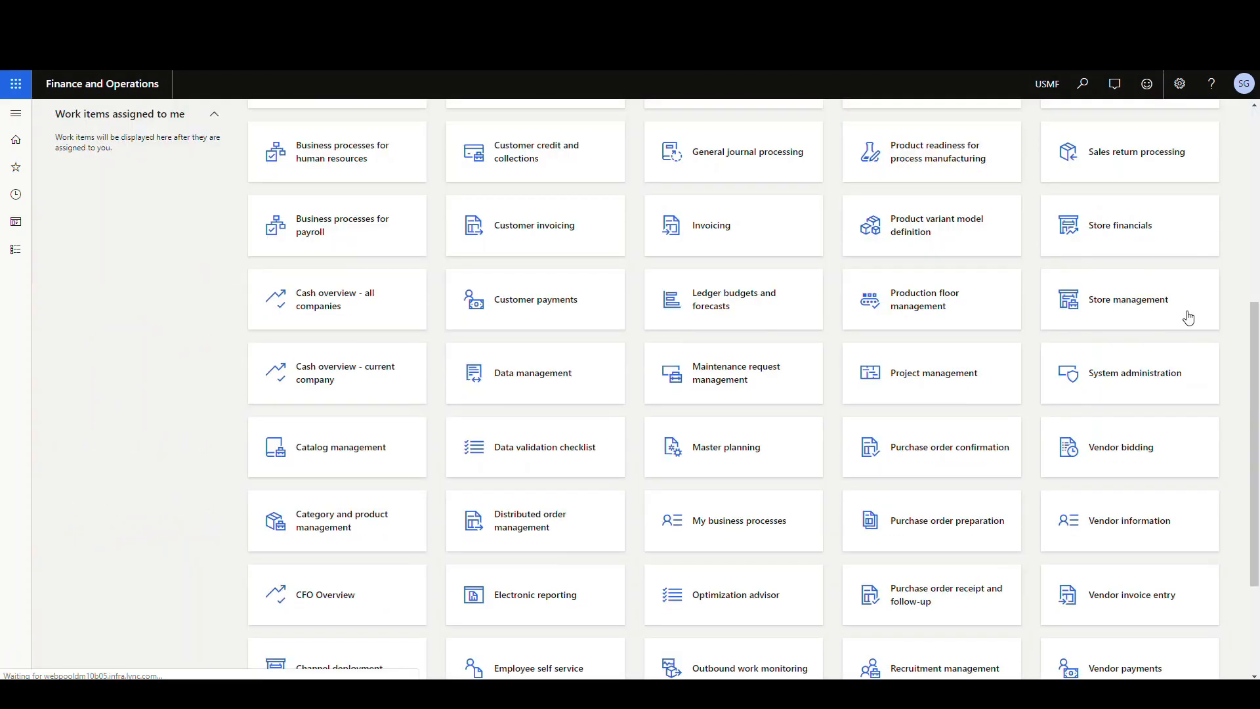
scroll(1132, 335, down, 3)
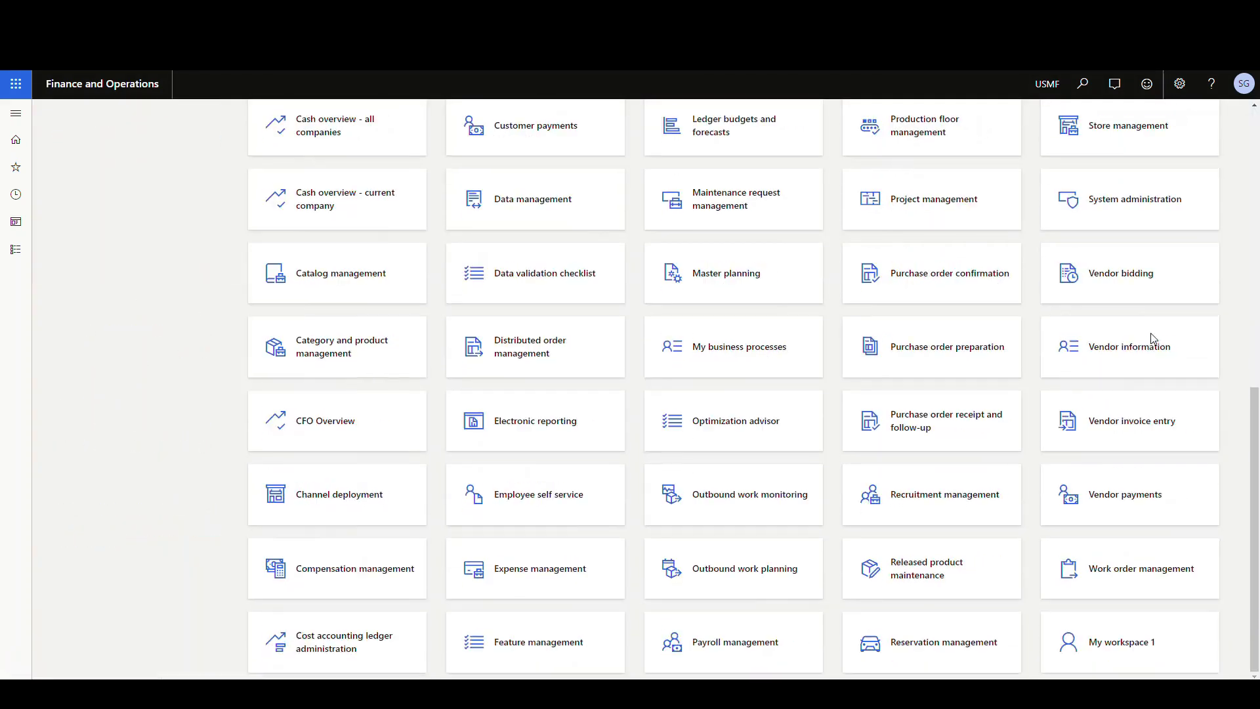
Rename My workspace 1 to Warehouse Operations and enter the new workspace.
right_click(1114, 651)
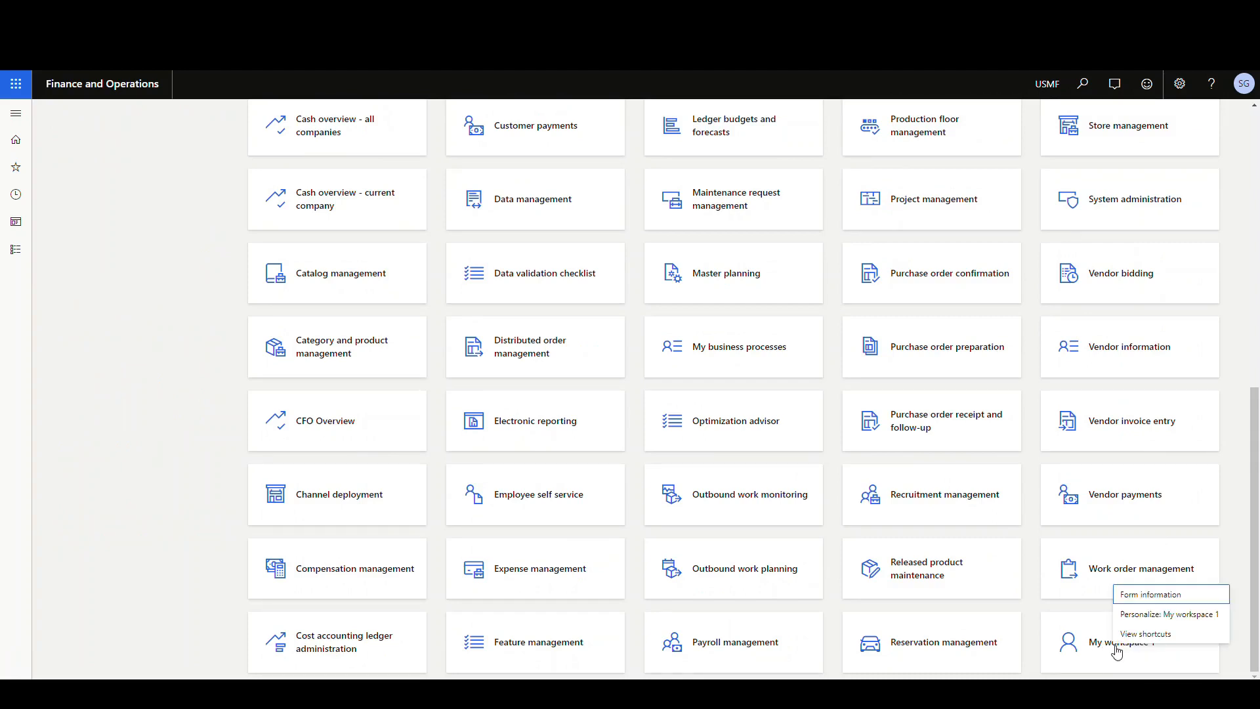
click(1147, 628)
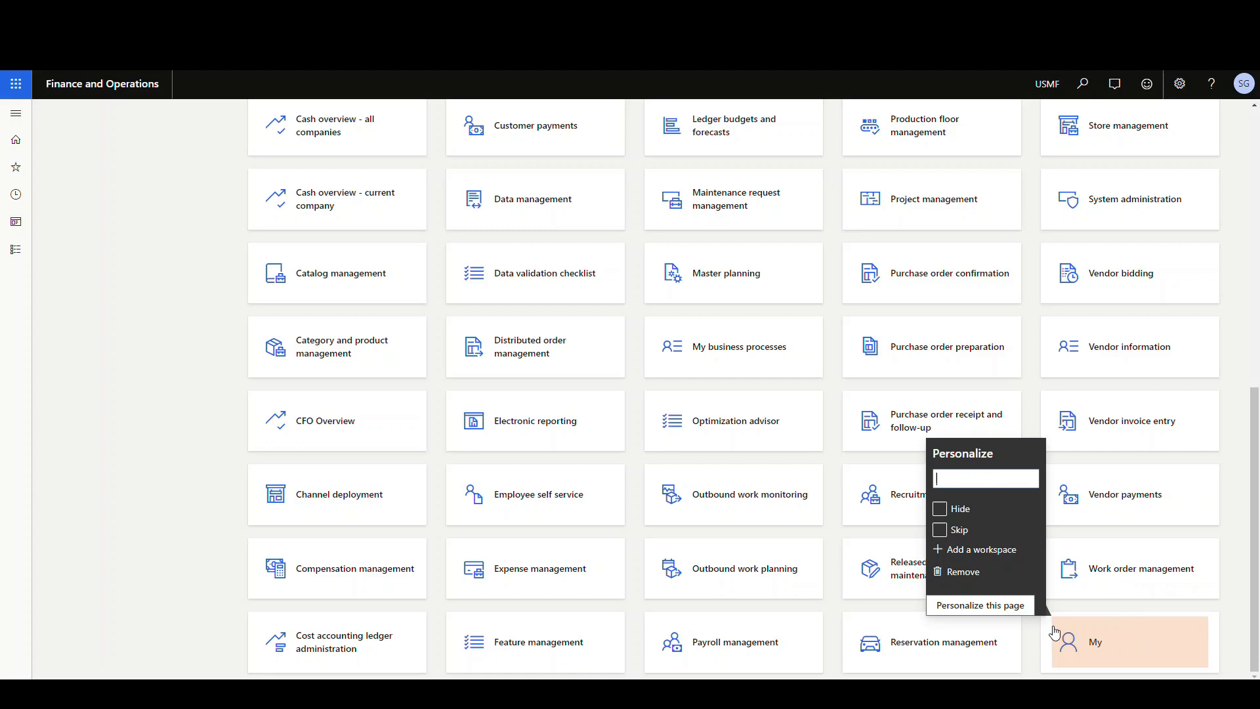
text(Warehouse Operati)
text(ons)
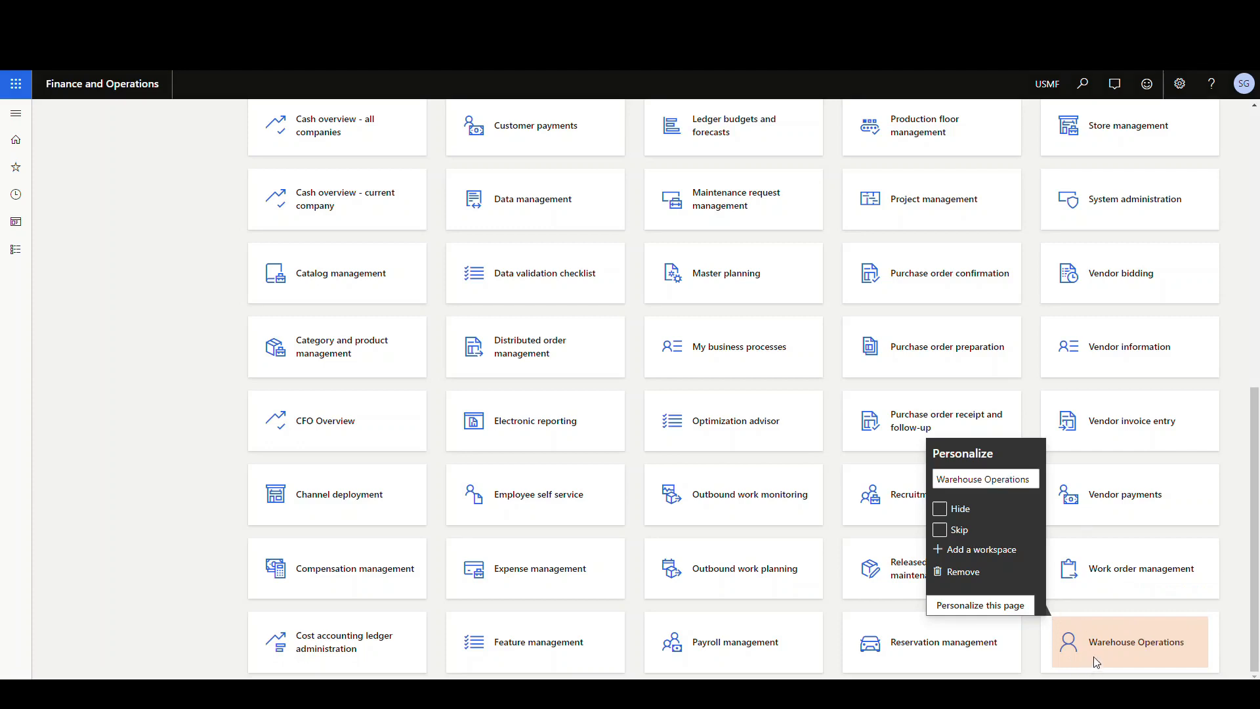
click(1197, 619)
click(1132, 643)
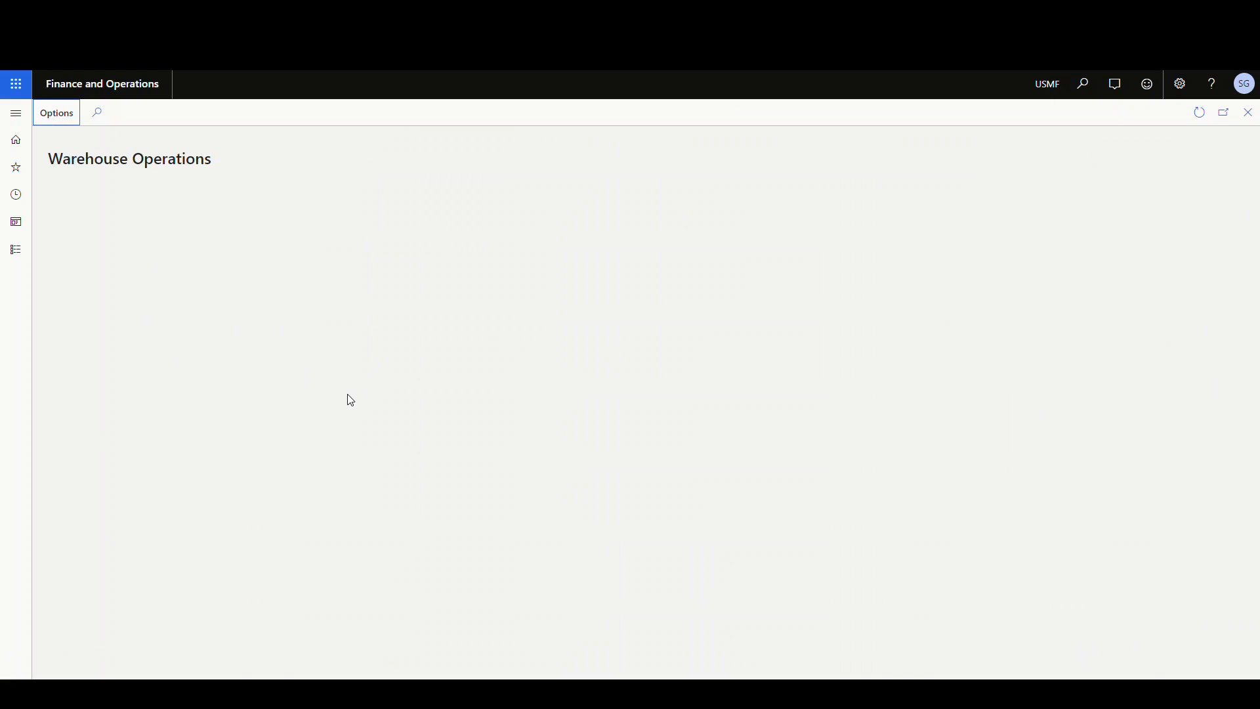
Navigate to Warehouse management > Work > Outbound > Open sales work.
click(14, 112)
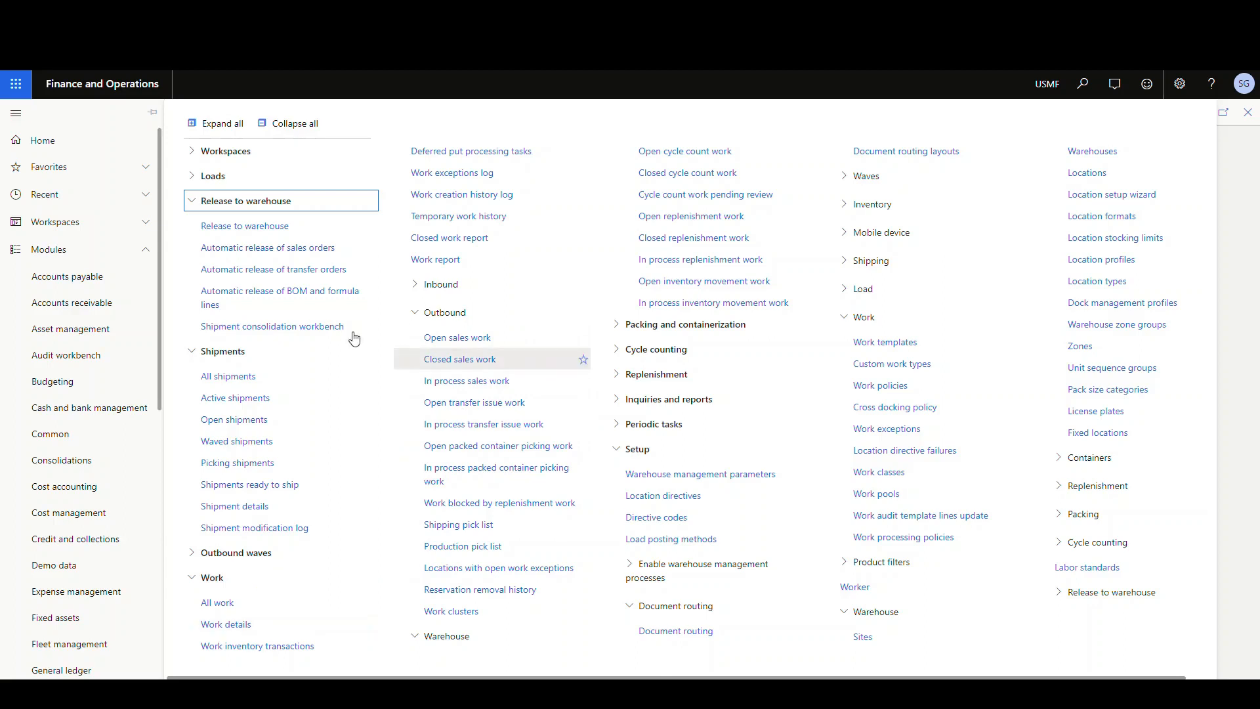
click(460, 344)
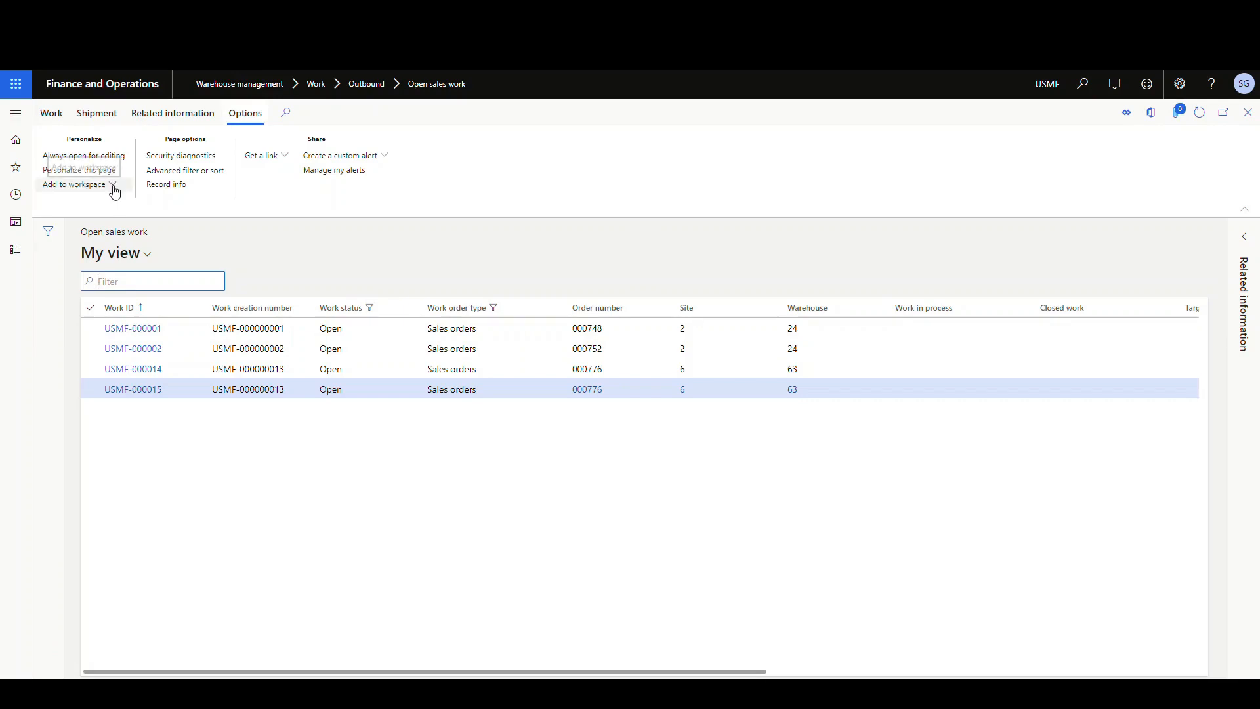
Begin adding Open sales work to the Warehouse Operations workspace with Tile presentation.
click(115, 189)
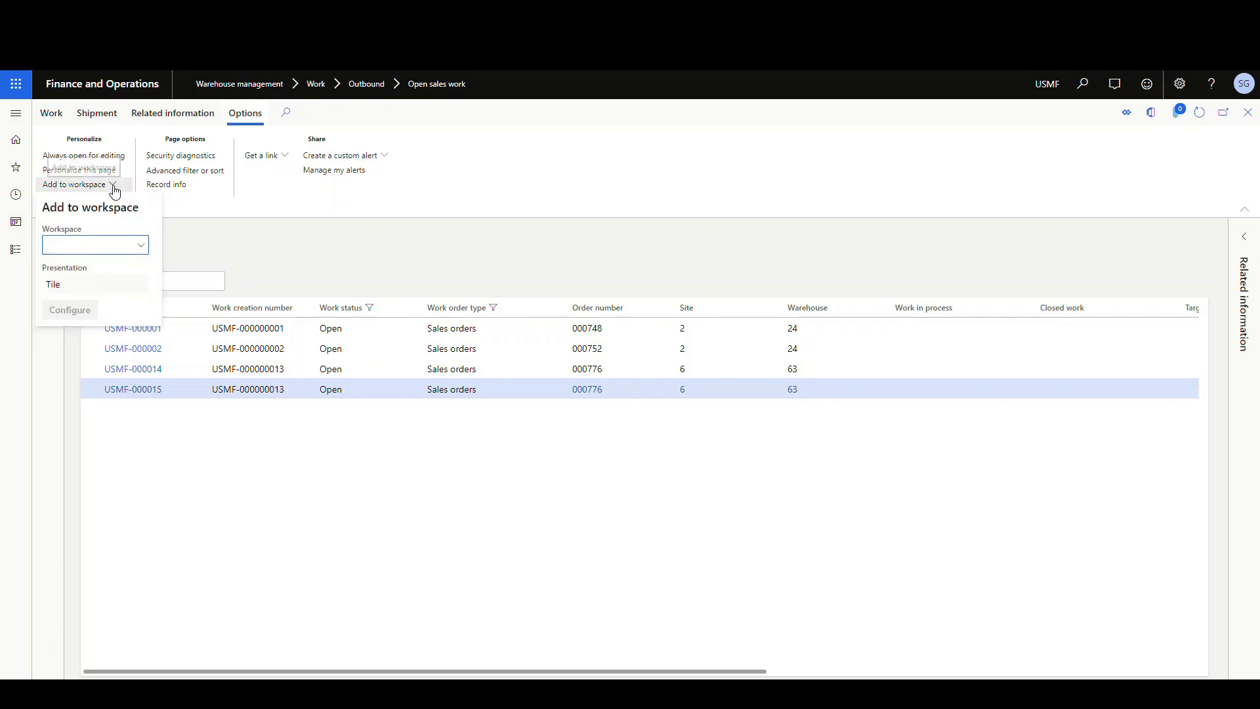
click(144, 246)
text(ware)
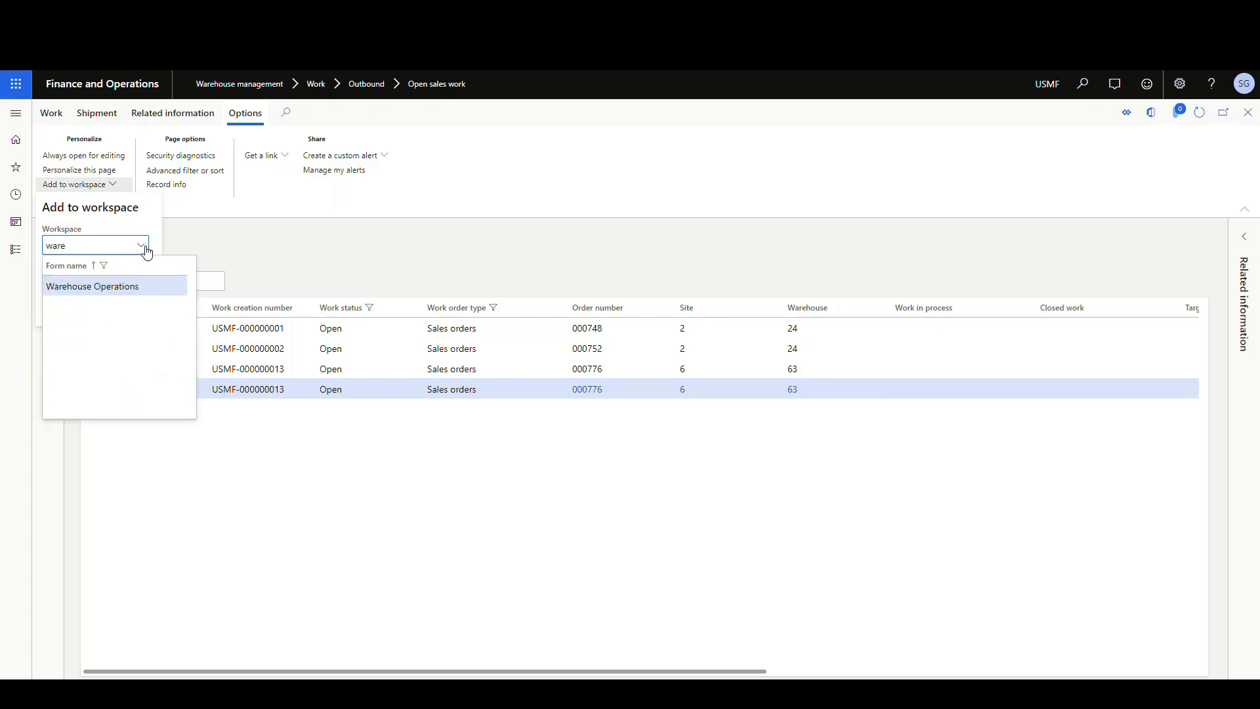
click(123, 288)
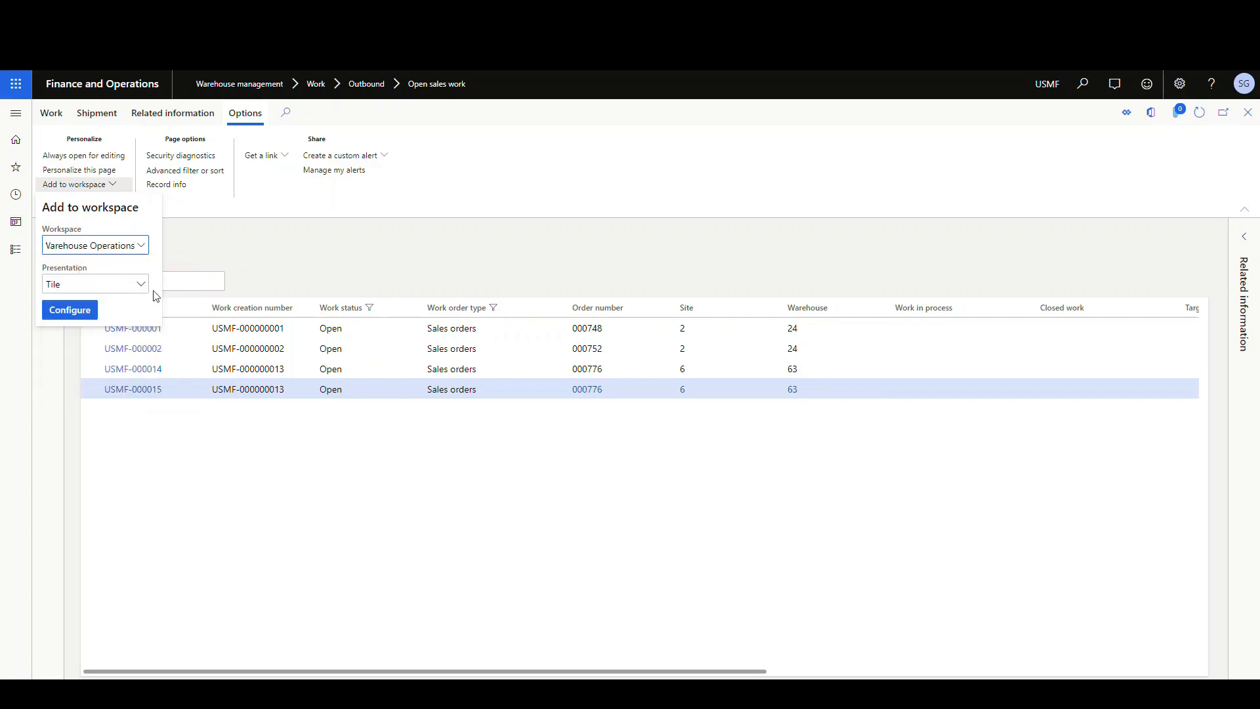
click(143, 286)
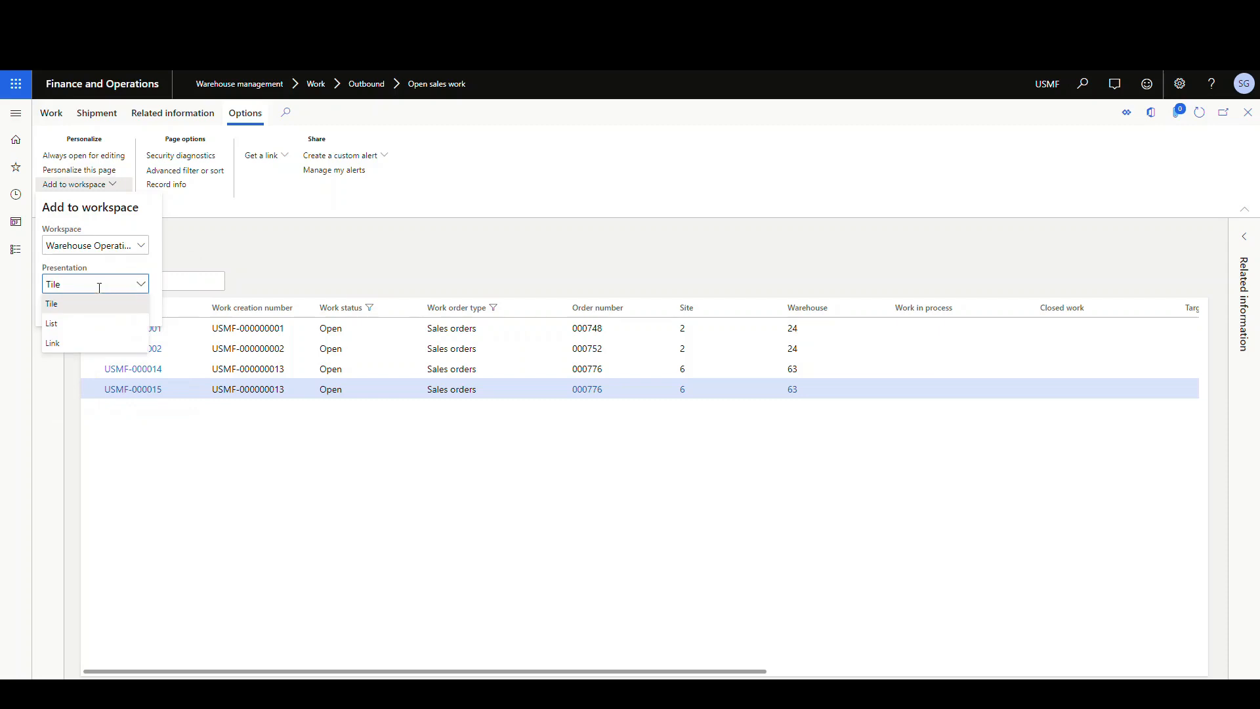
click(79, 304)
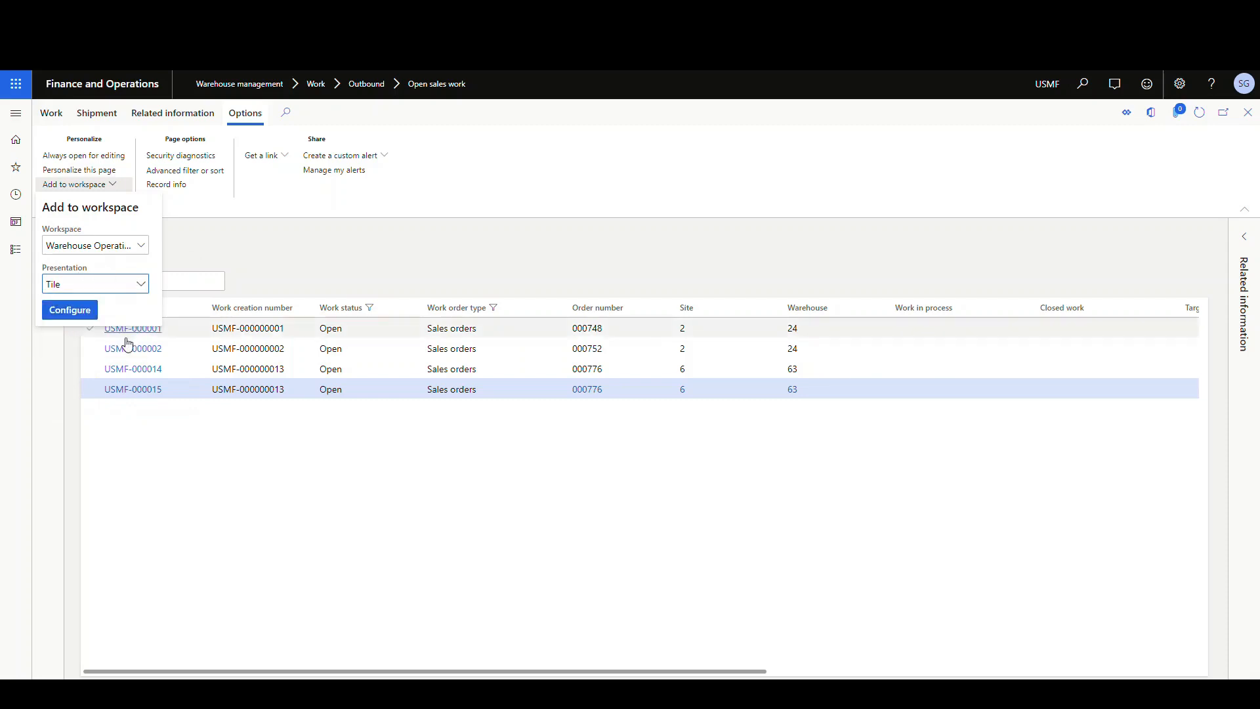
Name the tile Warehouse Operations, keep Show count, and confirm the addition.
click(69, 310)
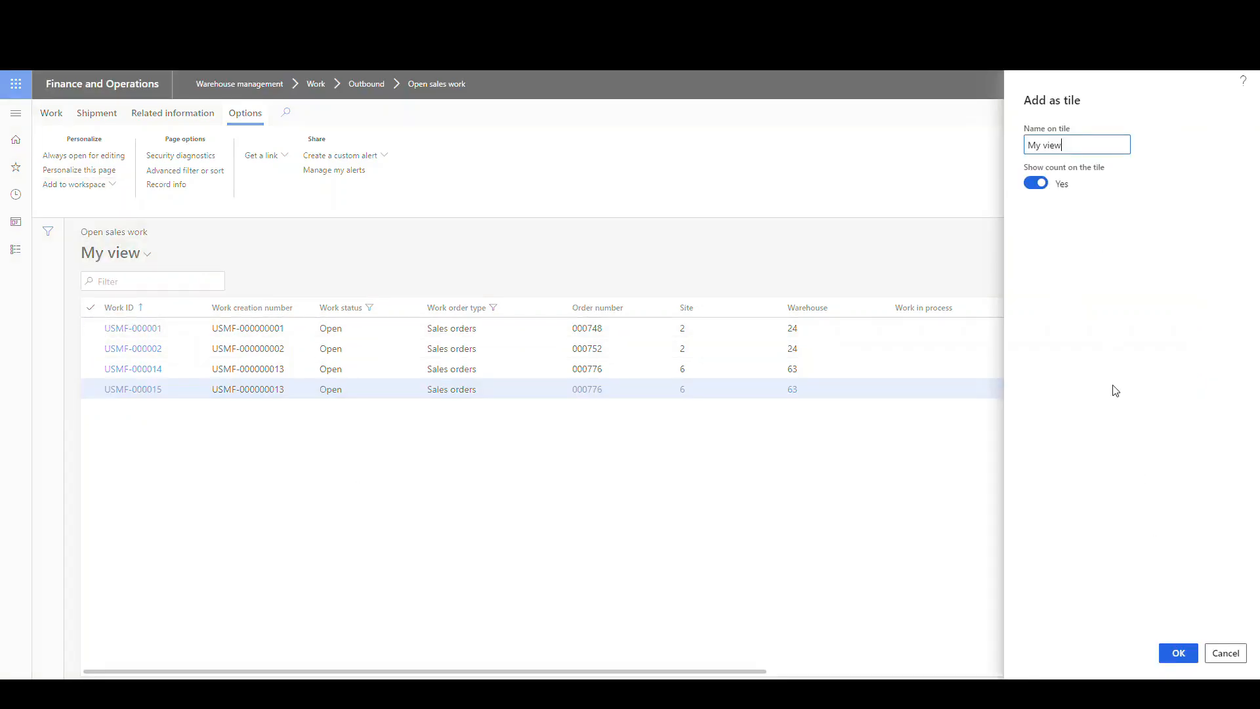
double_click(1075, 145)
text(W)
text(erations)
click(1180, 654)
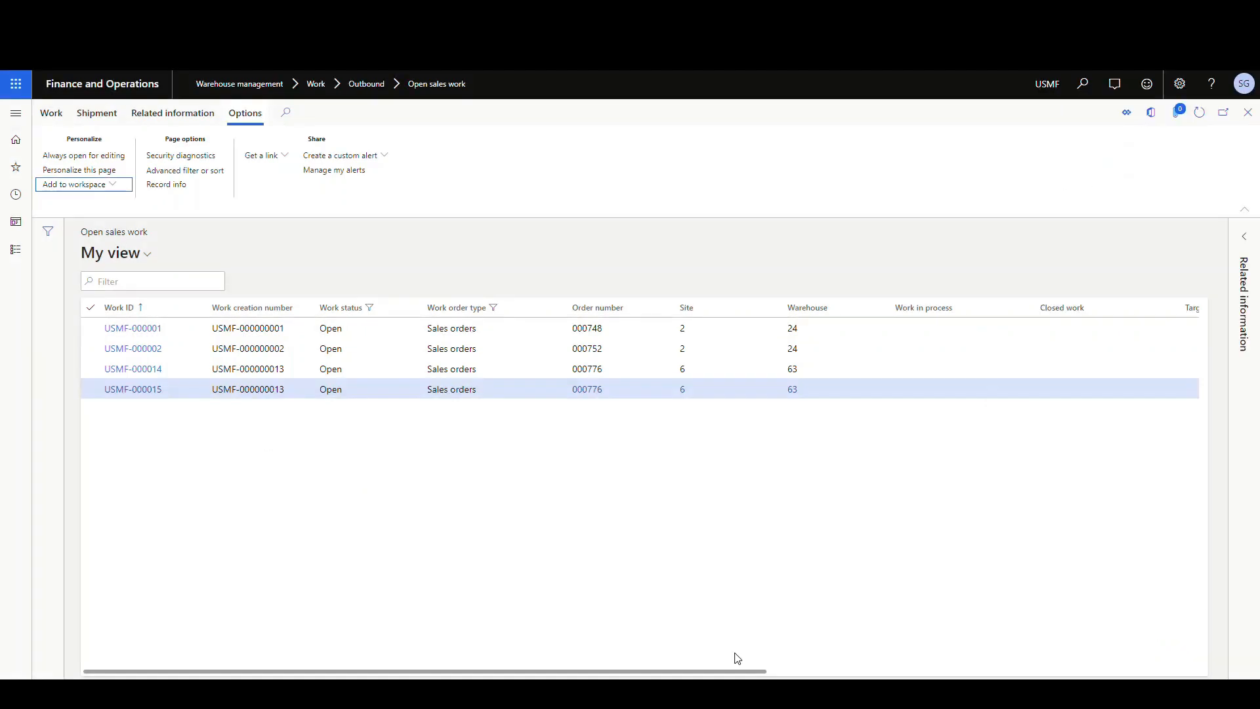
Add Open sales work again as a tabular list named Open Work Items (sales).
click(114, 185)
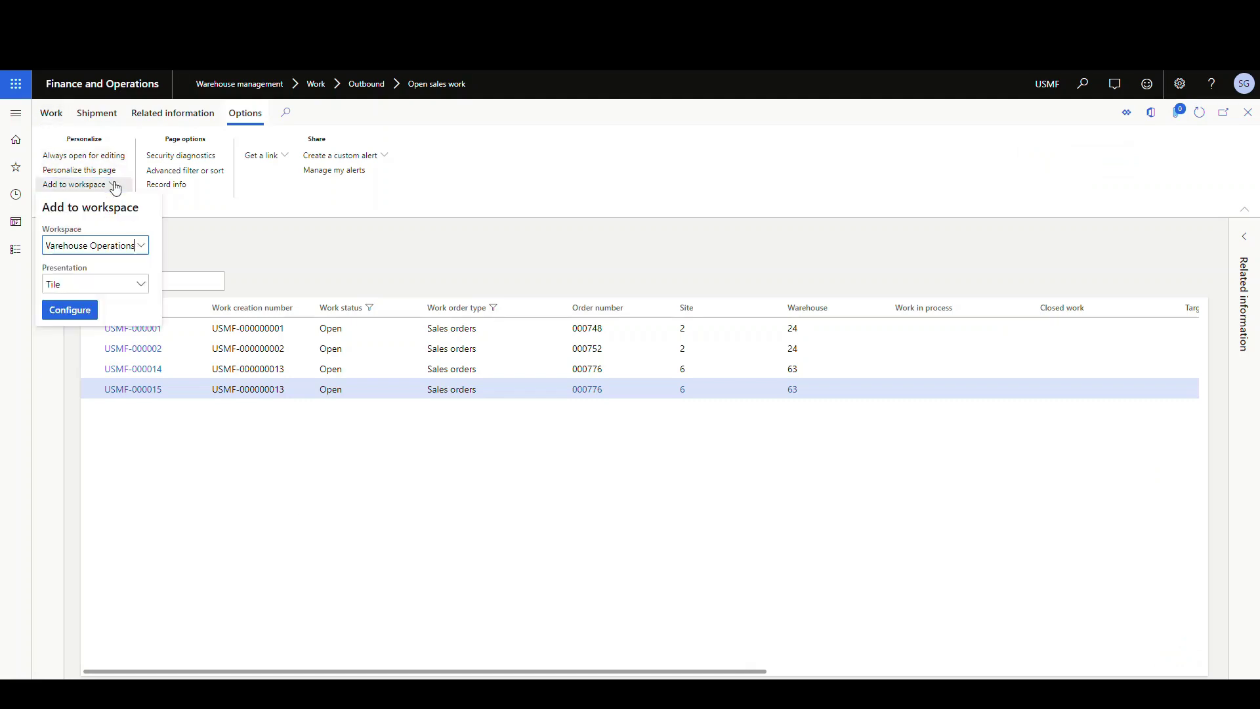
click(141, 285)
click(118, 317)
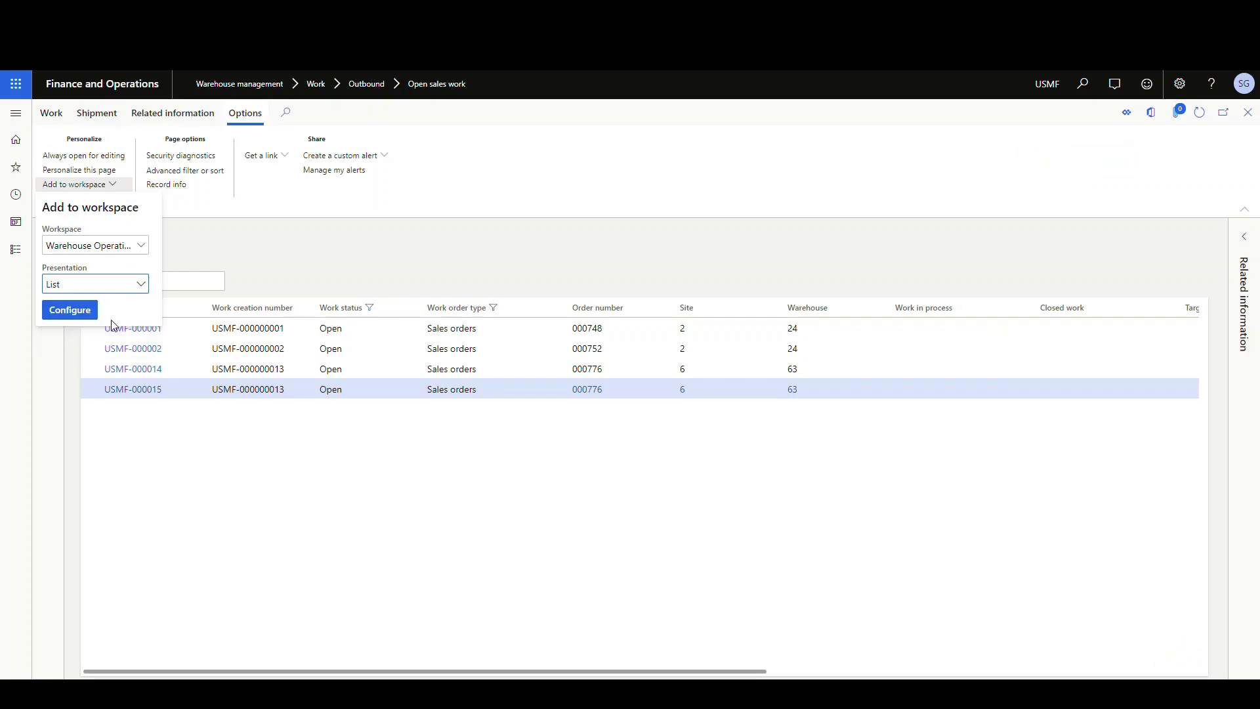
click(70, 310)
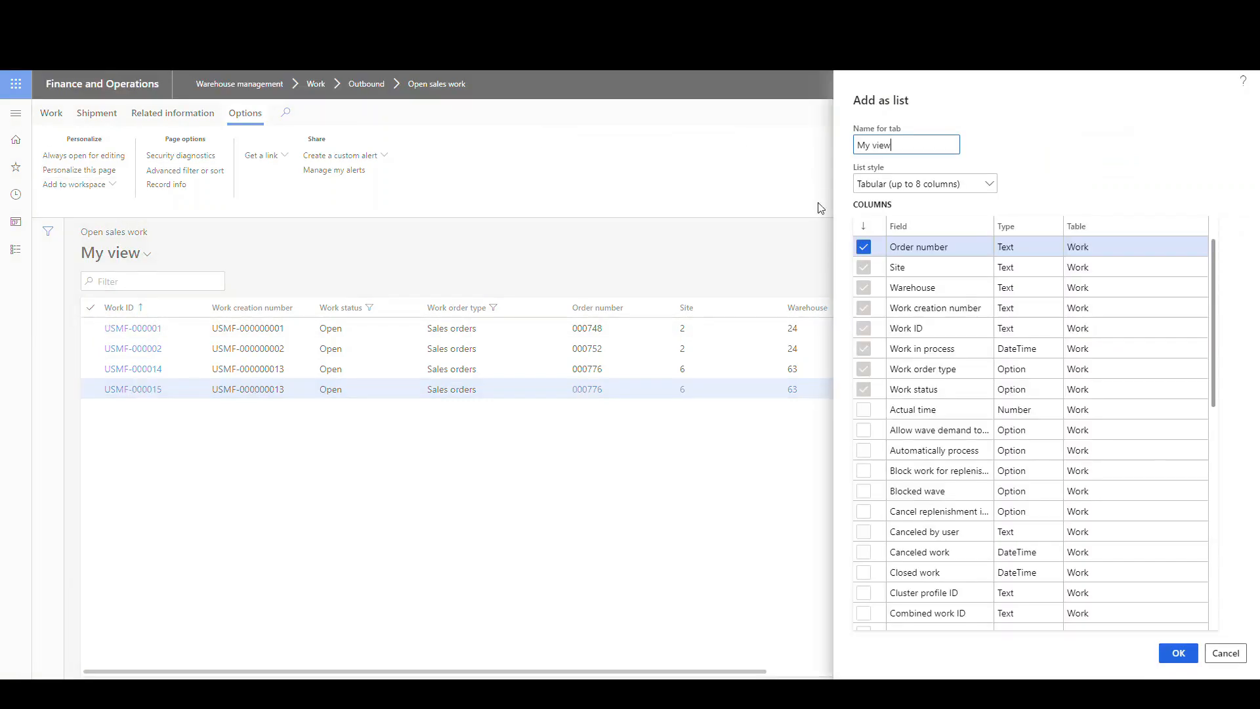
double_click(910, 146)
text(Open Work Items (sales)
click(1178, 653)
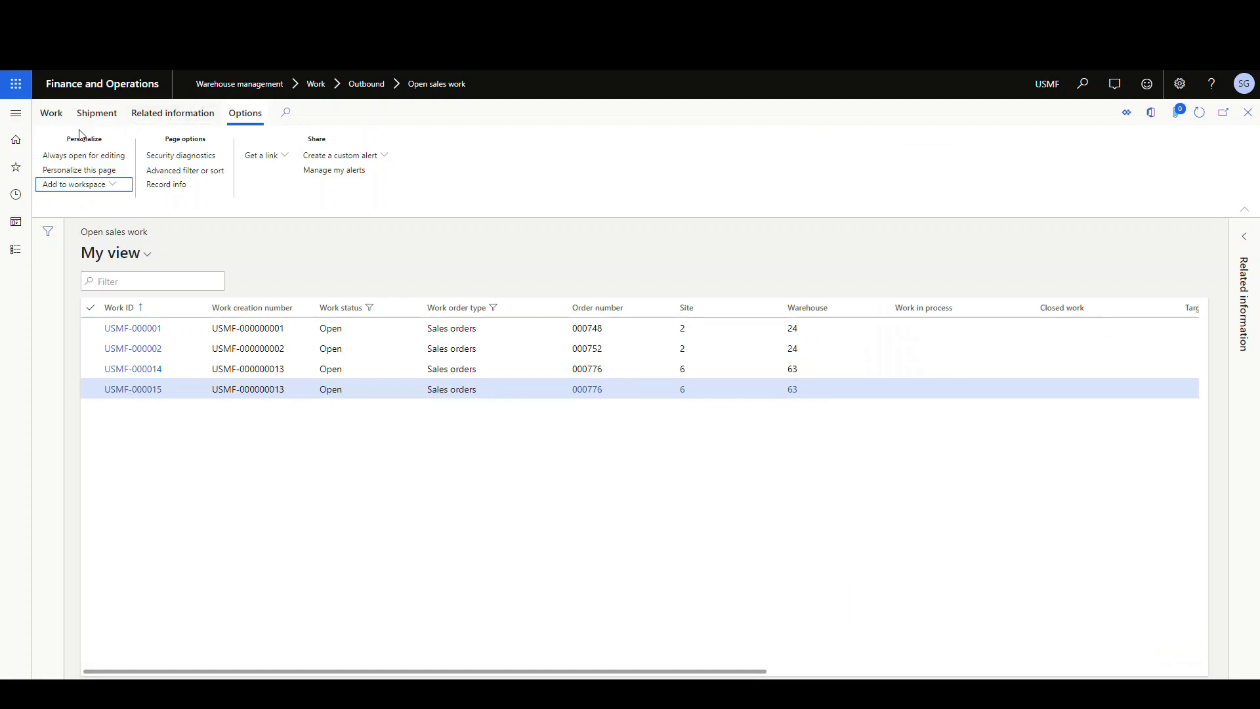
Return to the dashboard and reopen the Warehouse Operations workspace showing count 4.
click(16, 112)
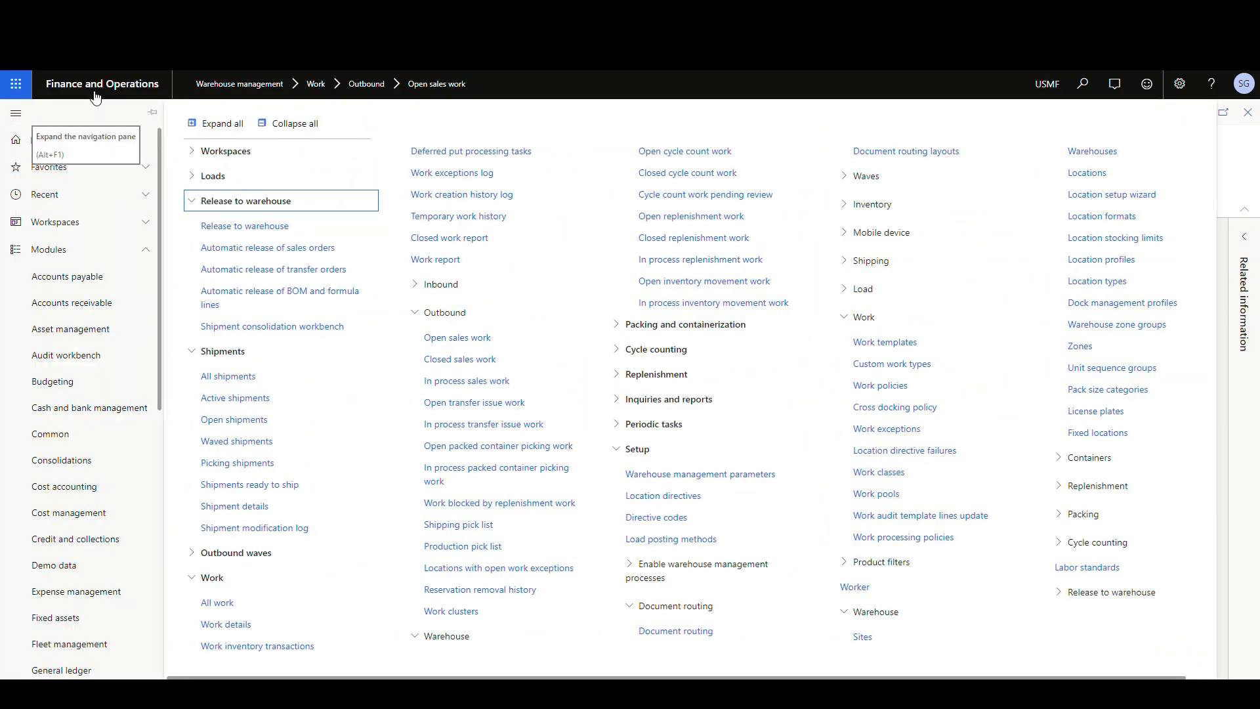
click(96, 94)
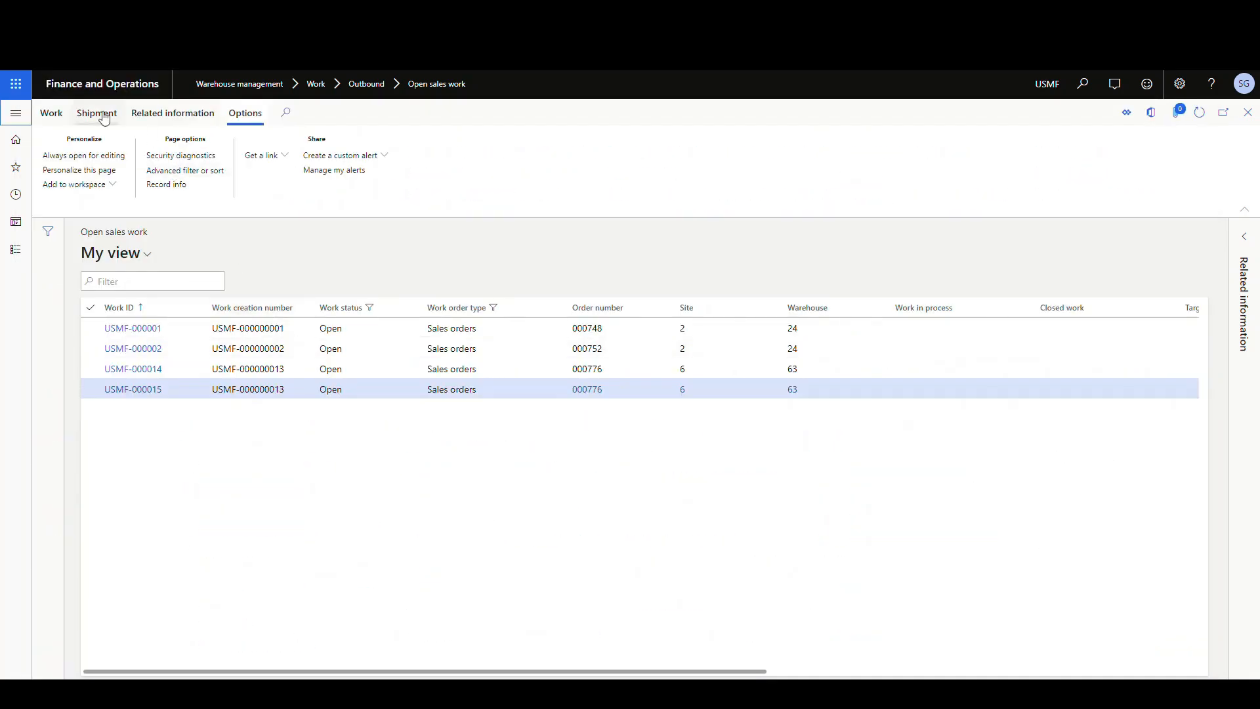
click(91, 83)
scroll(855, 459, down, 5)
scroll(855, 460, down, 5)
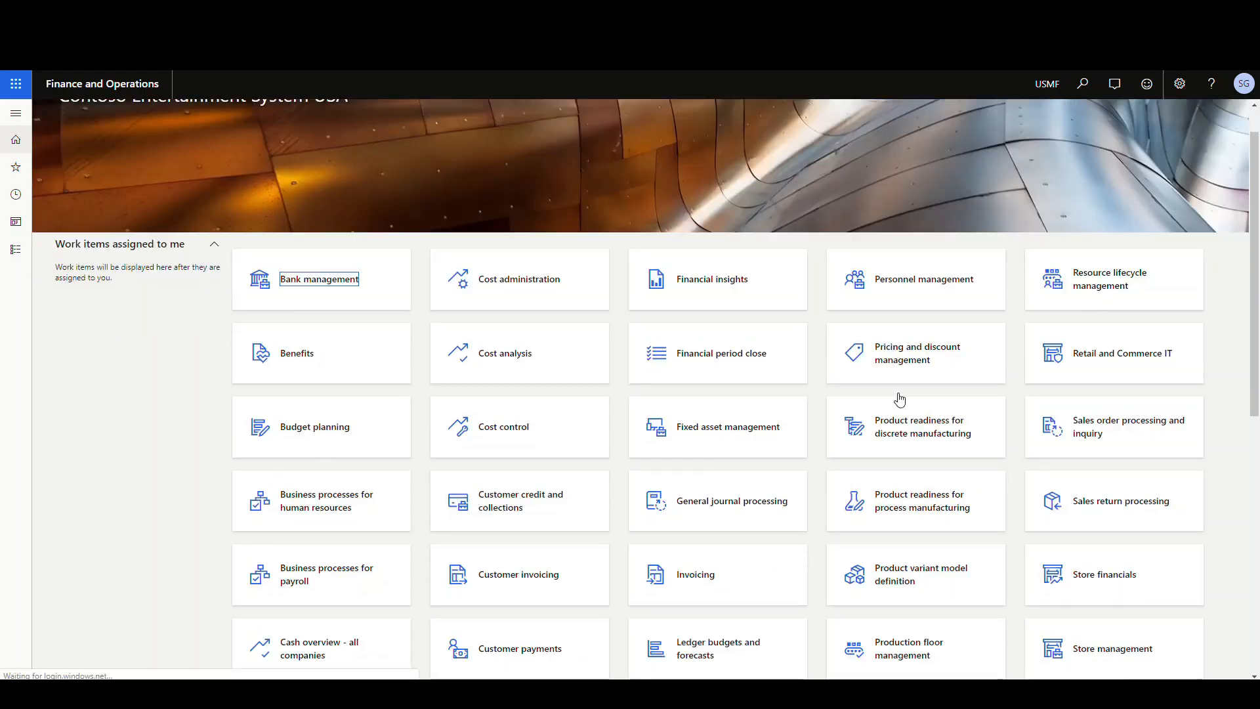
scroll(955, 394, down, 8)
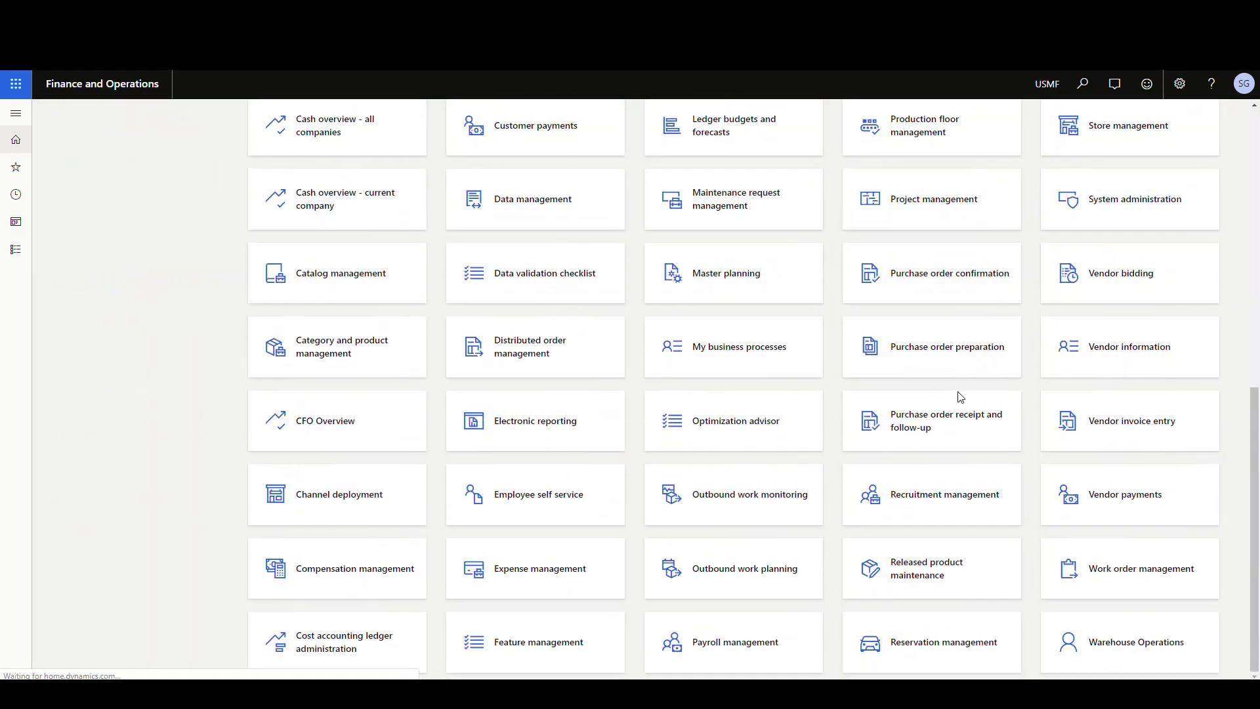
click(1128, 652)
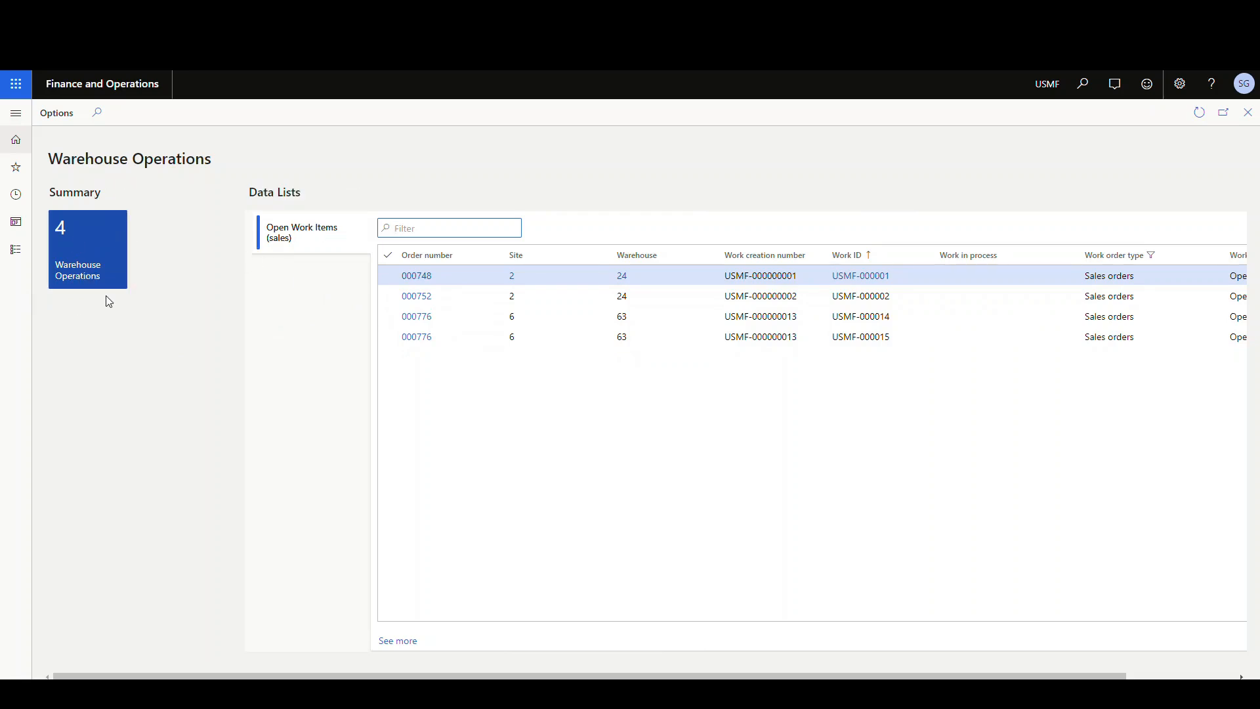
Rename the count tile to Open Work Sales and follow it to the sales work list.
right_click(72, 274)
right_click(128, 302)
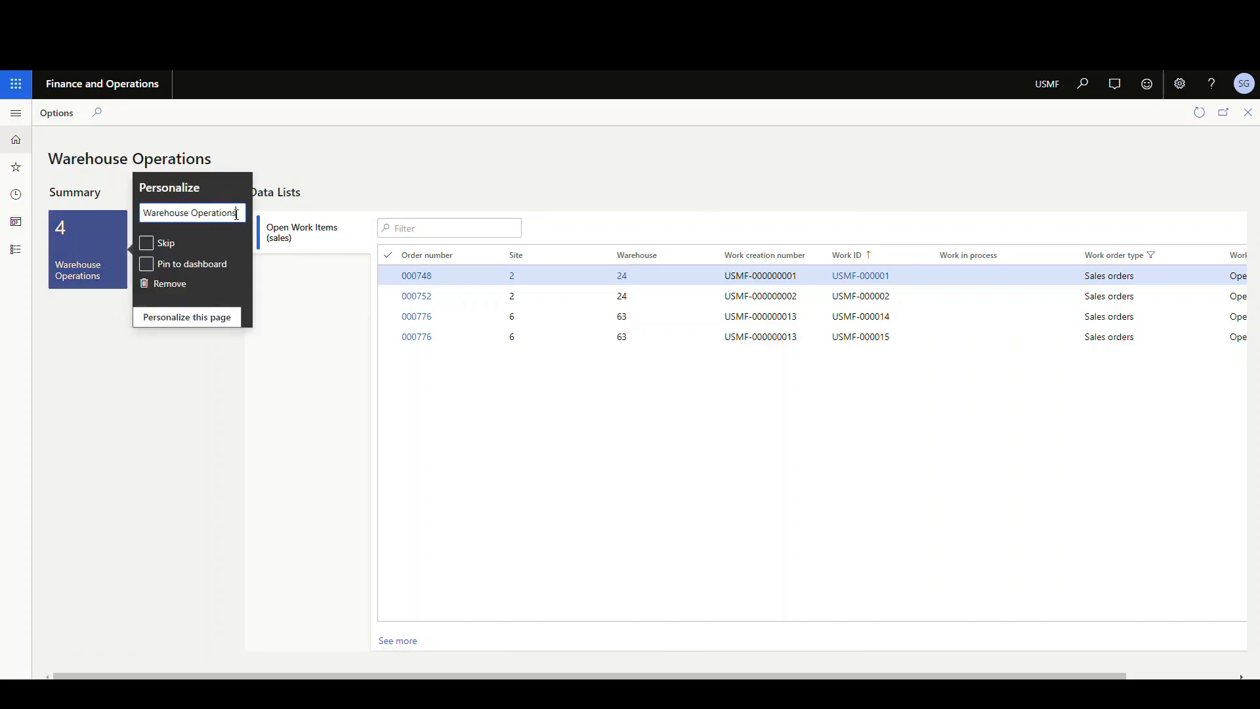
triple_click(227, 214)
text(O)
text( Work Sales)
click(164, 399)
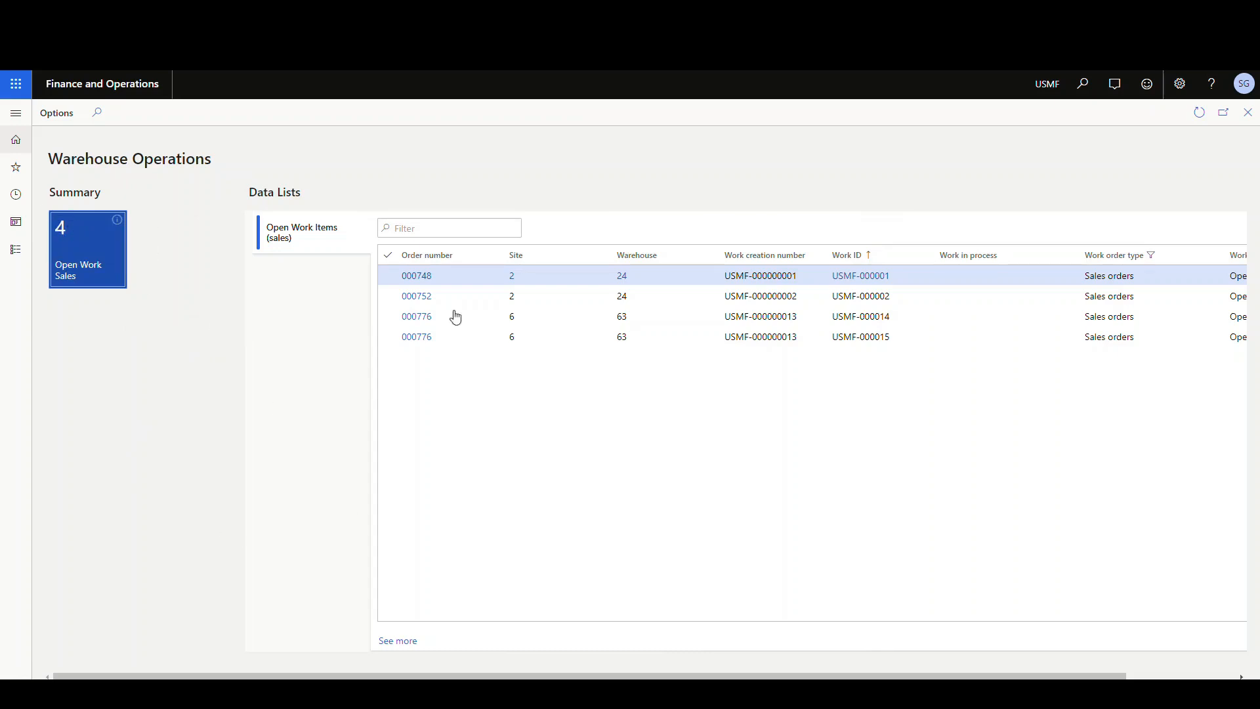
click(91, 248)
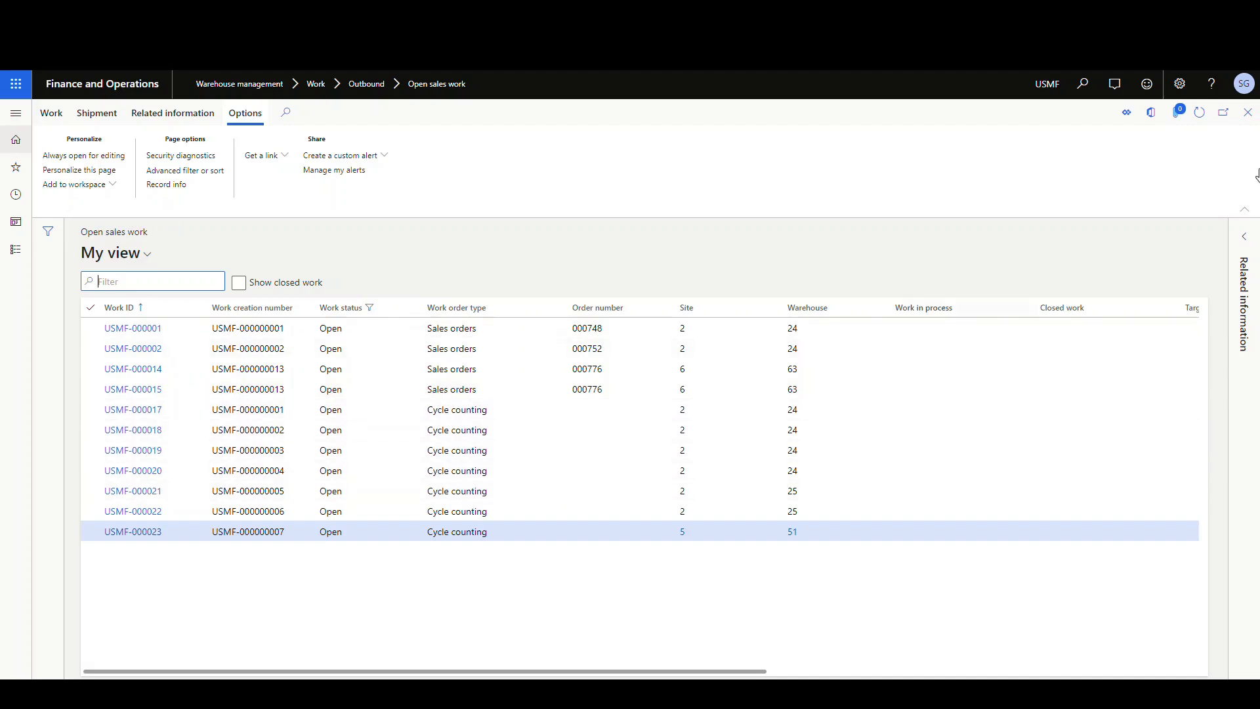
Close the list and navigate to Warehouse management's Open transfer issue work page.
click(1249, 117)
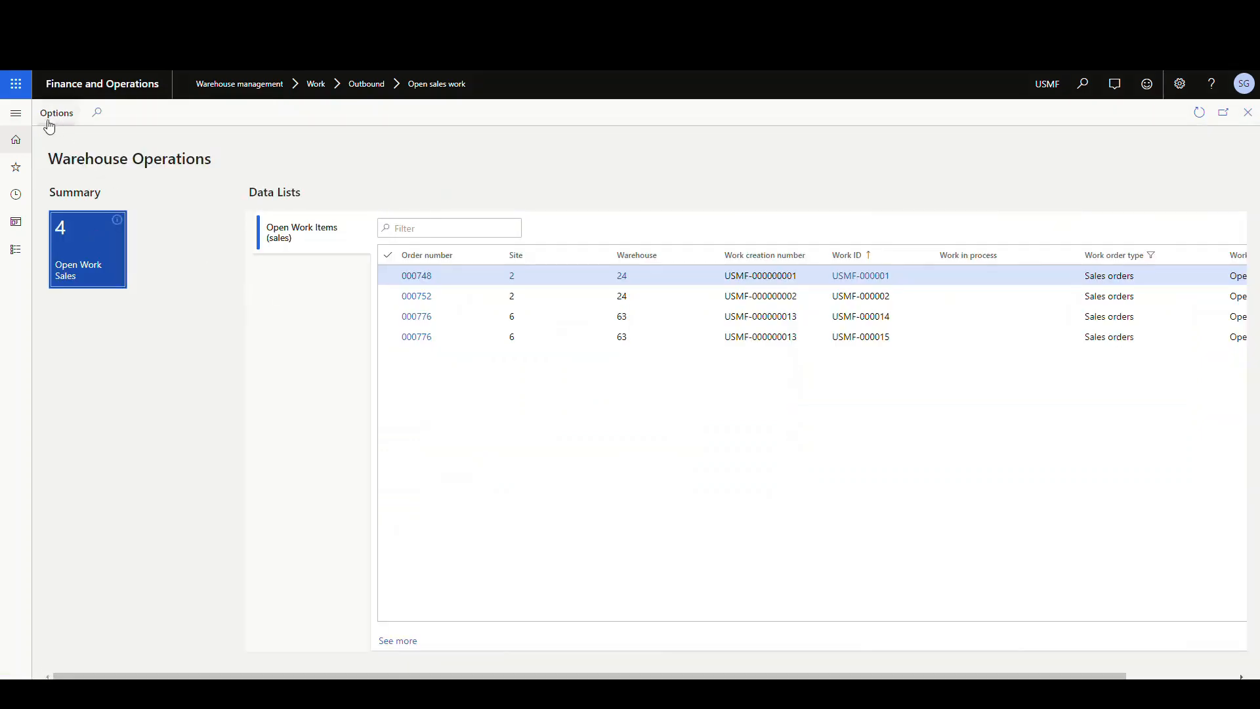
click(15, 113)
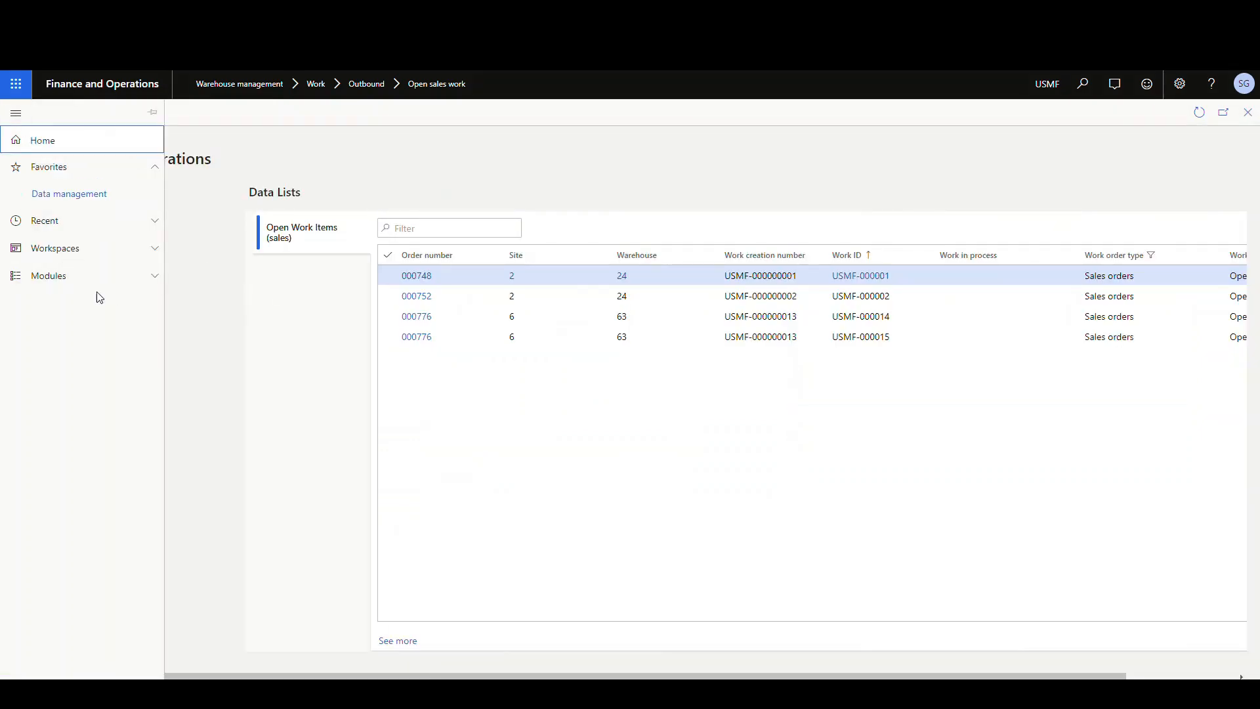
click(49, 276)
scroll(82, 563, down, 5)
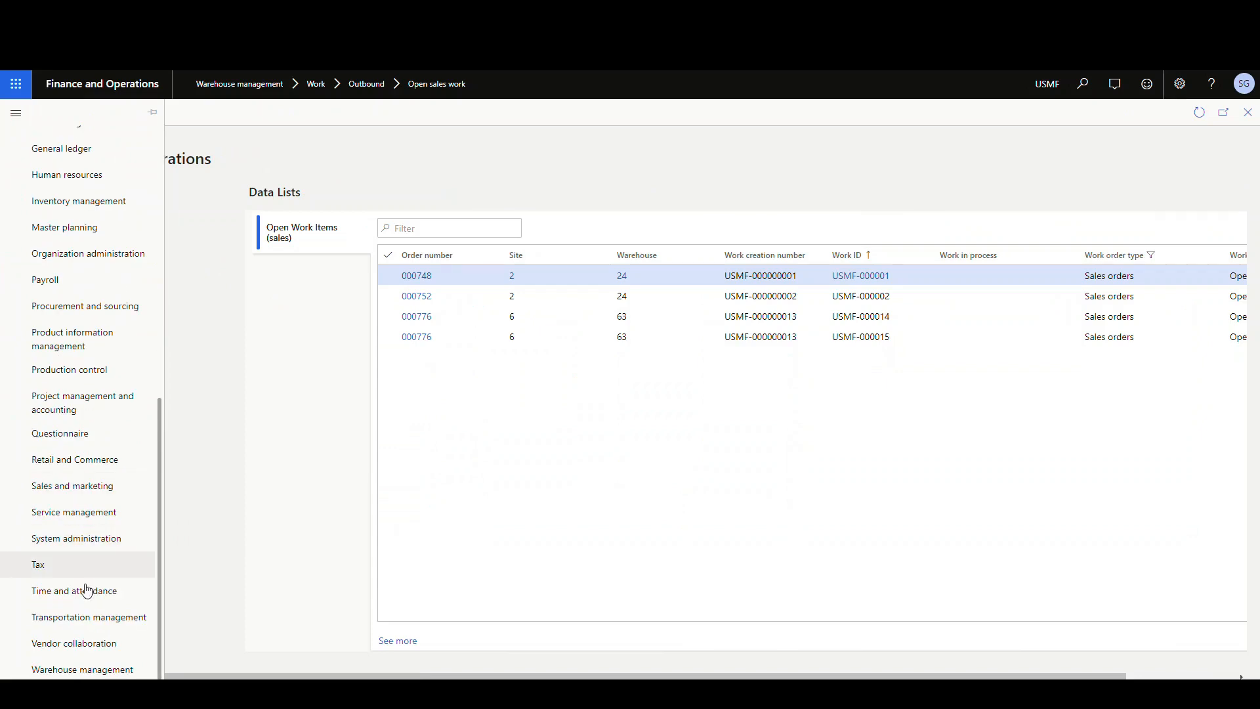
click(126, 673)
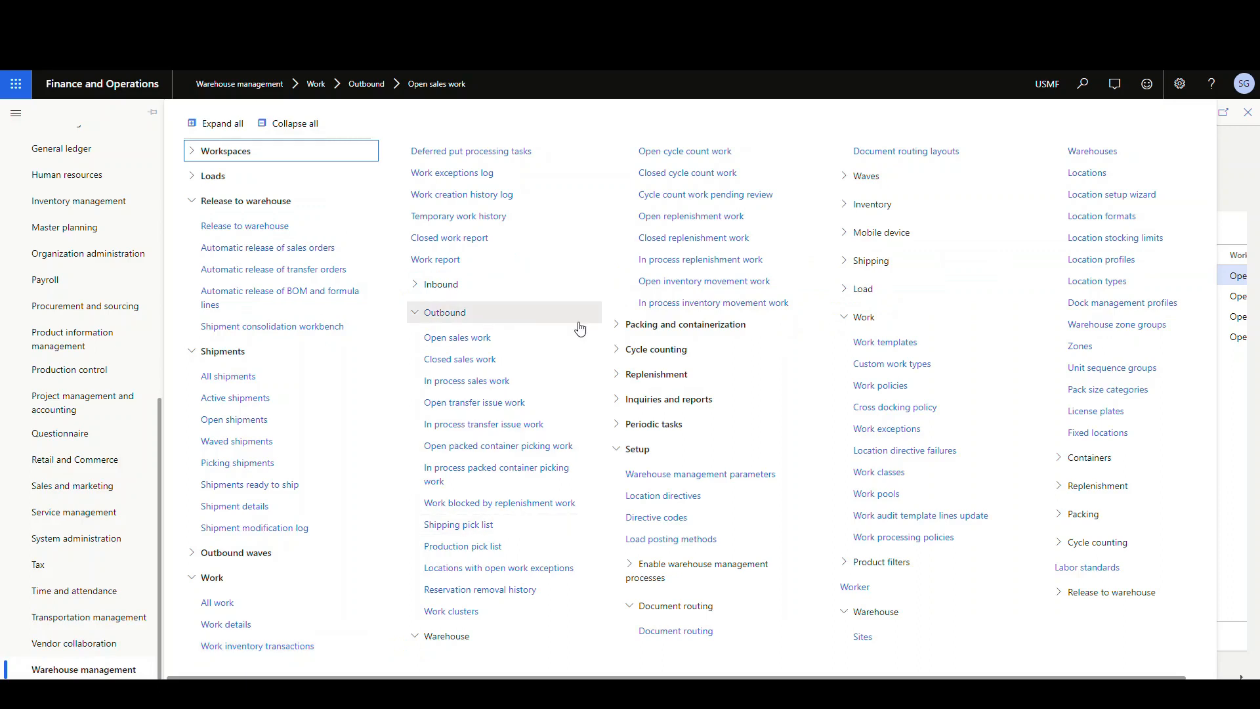
click(508, 402)
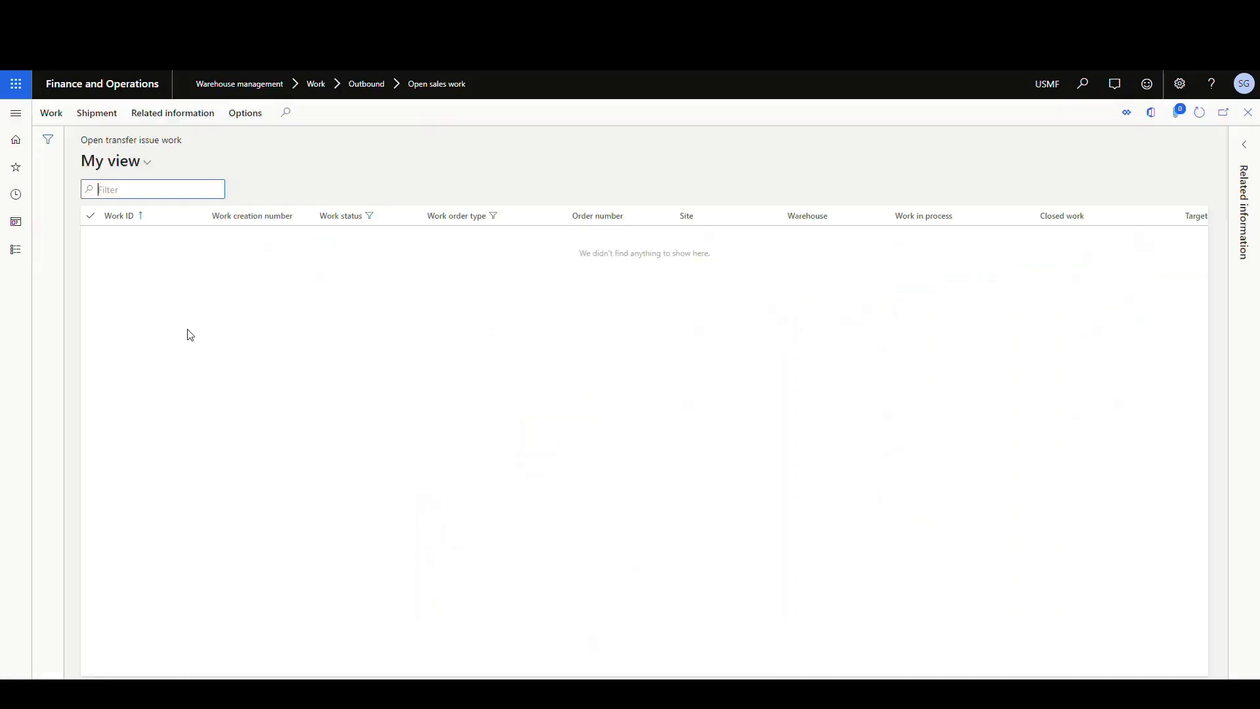
Add Open transfer issue work to Warehouse Operations as a tile named Open Transfers.
click(115, 188)
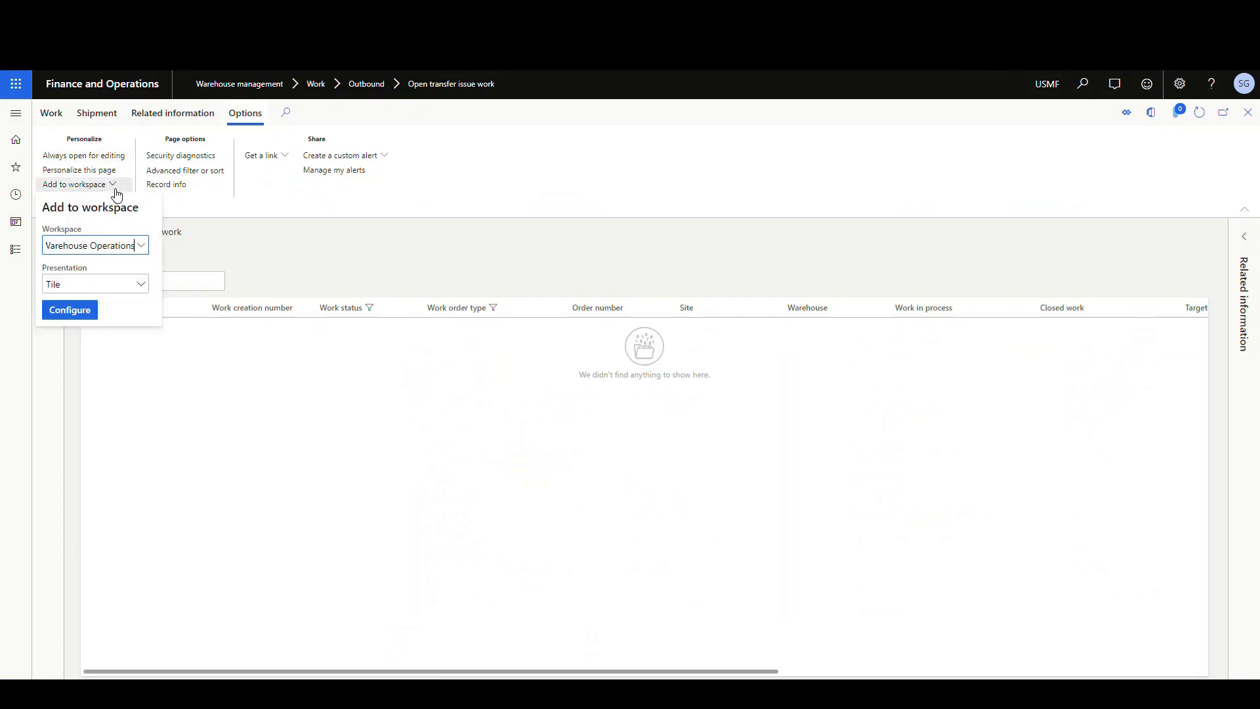
click(135, 247)
click(140, 285)
click(69, 310)
text(Open Transfers)
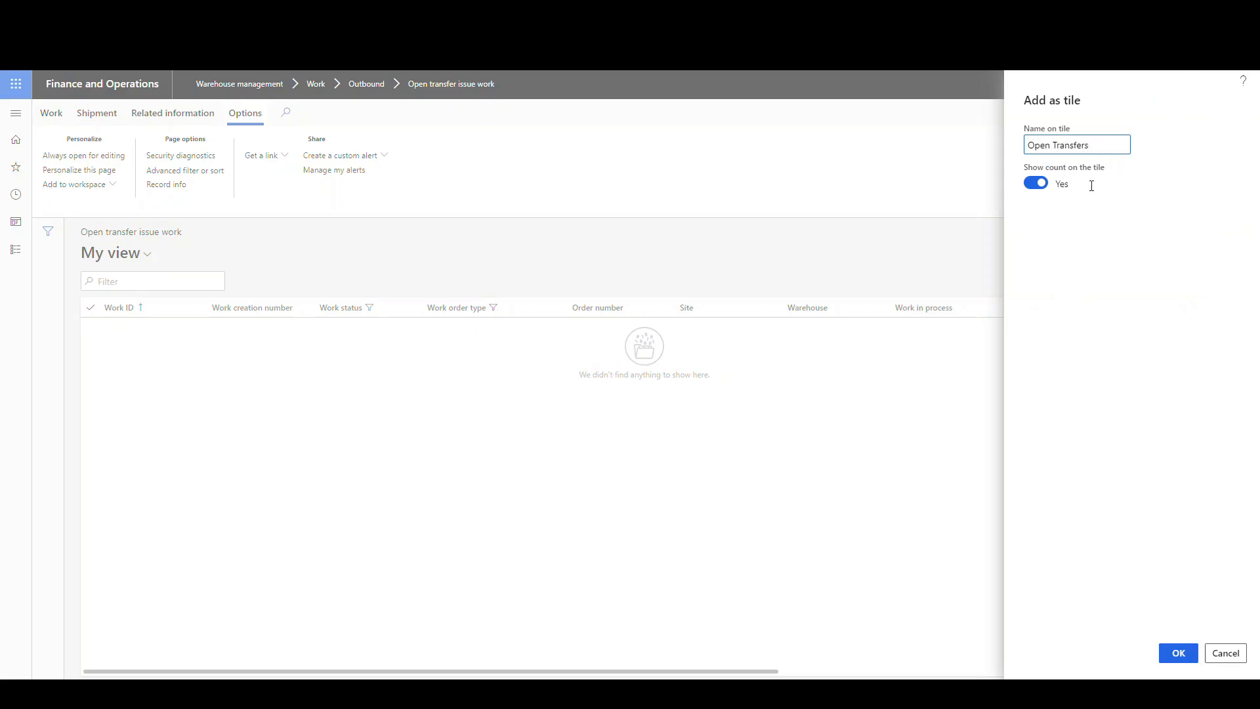
click(1178, 653)
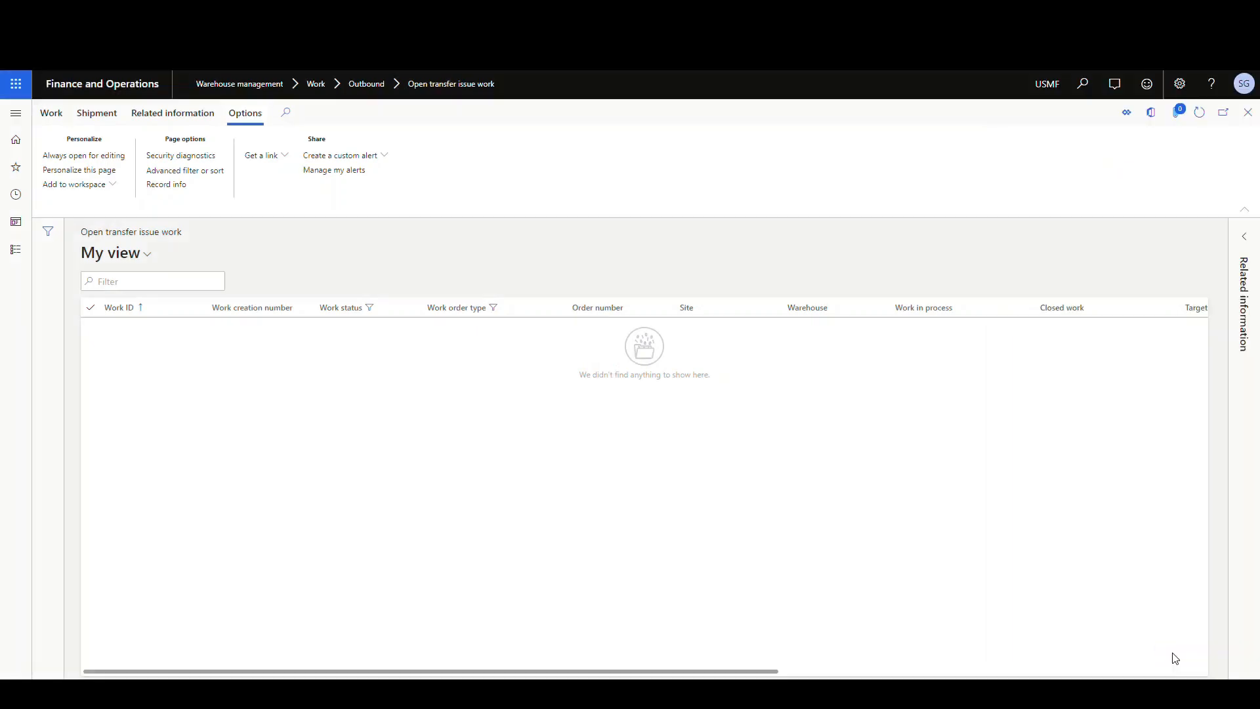
Add the same page again as a list with tab name Open Transfers.
click(115, 185)
click(140, 284)
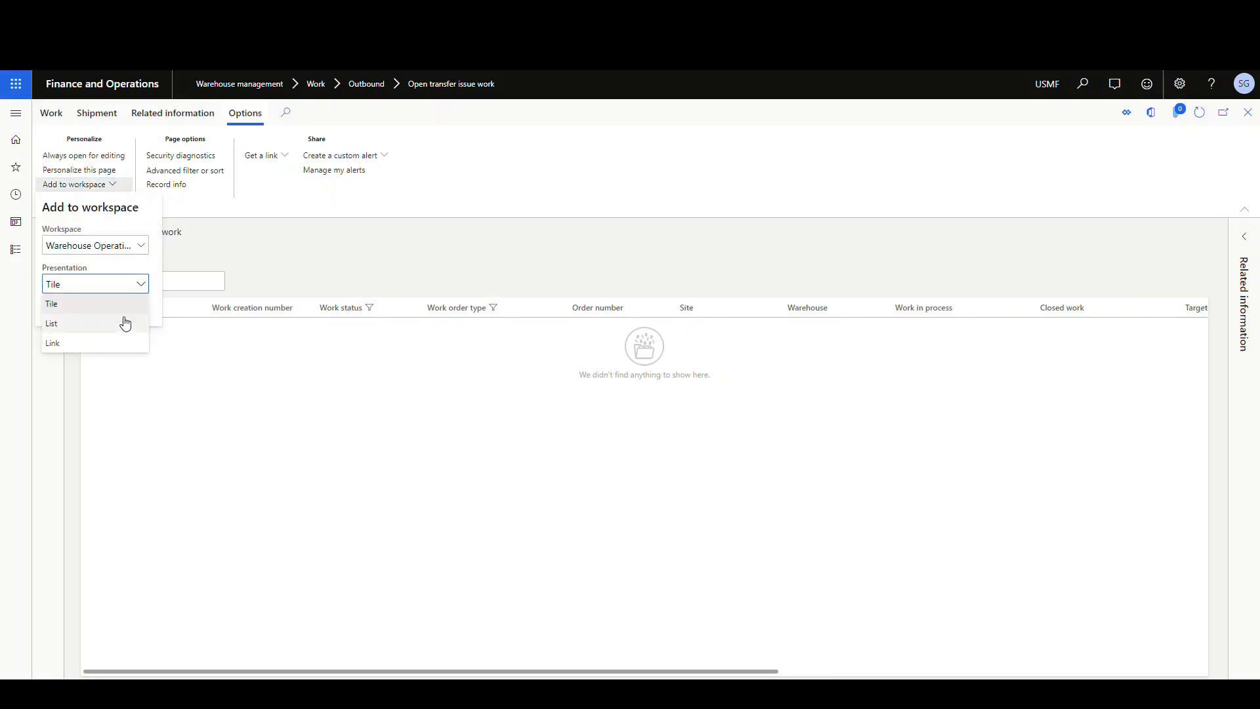
click(89, 322)
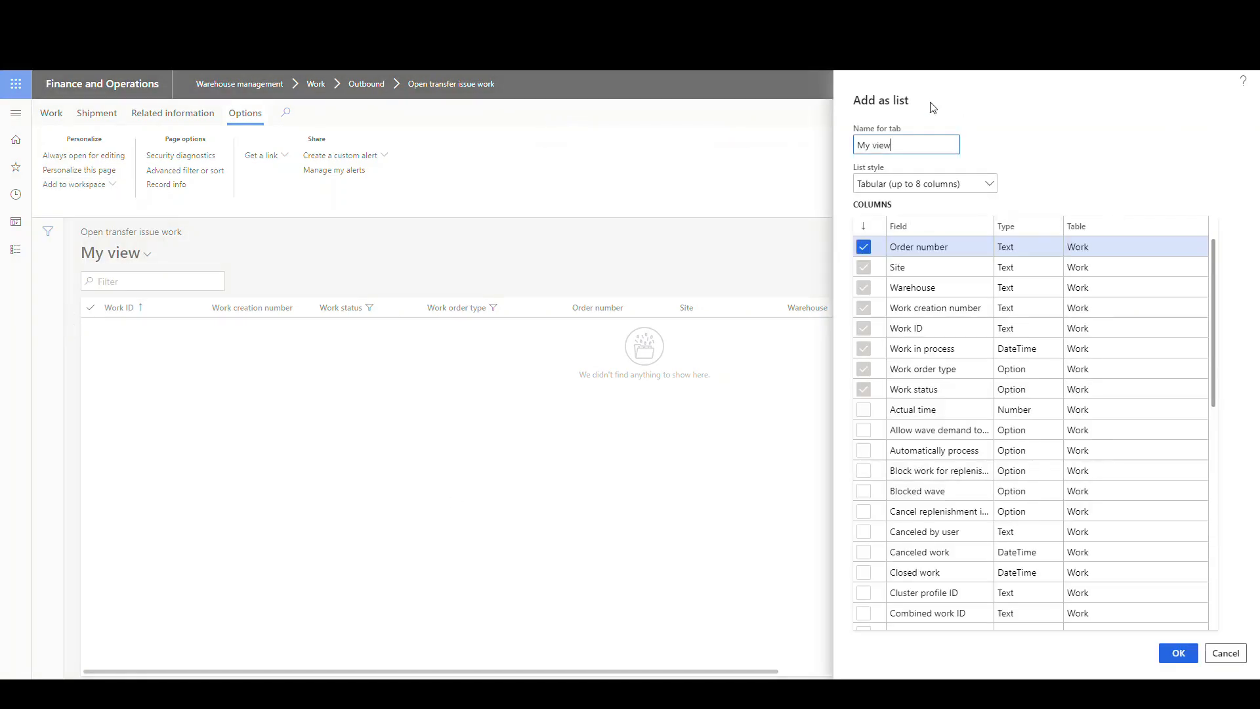
key(ctrl+a)
text(O)
click(1178, 653)
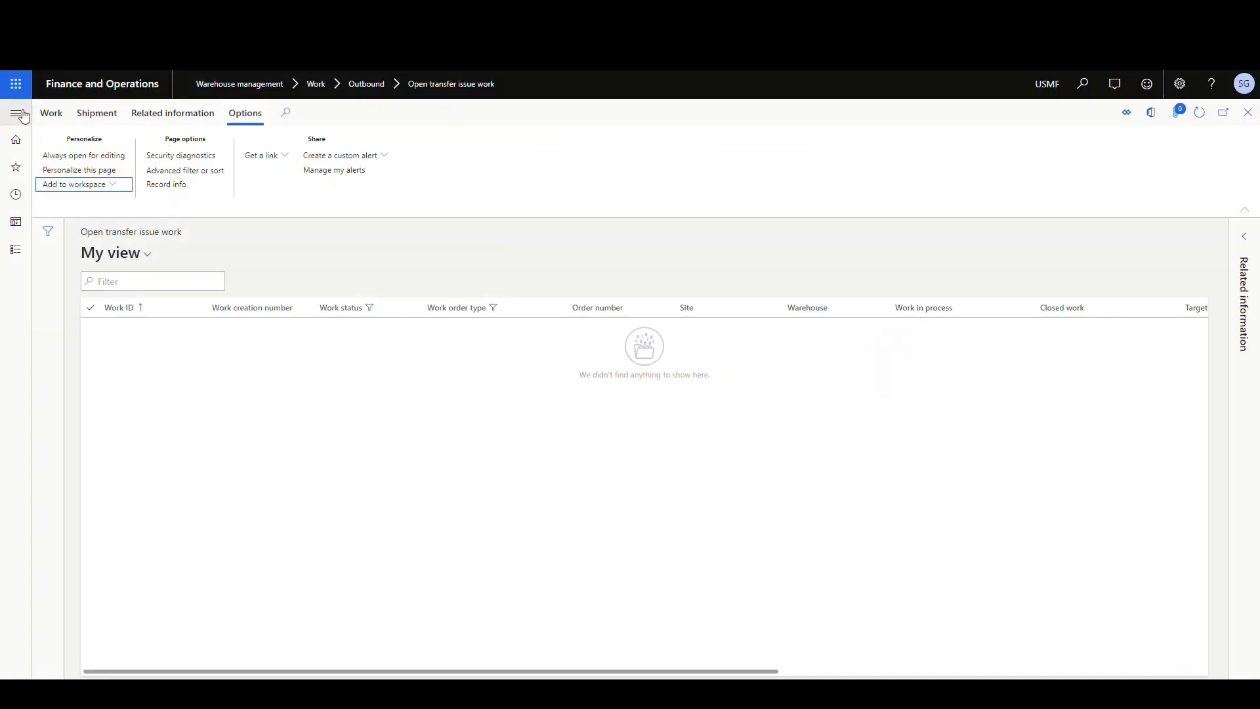
Reopen Warehouse Operations from the dashboard and review the Open Transfers and Open Work Items (sales) lists.
click(16, 112)
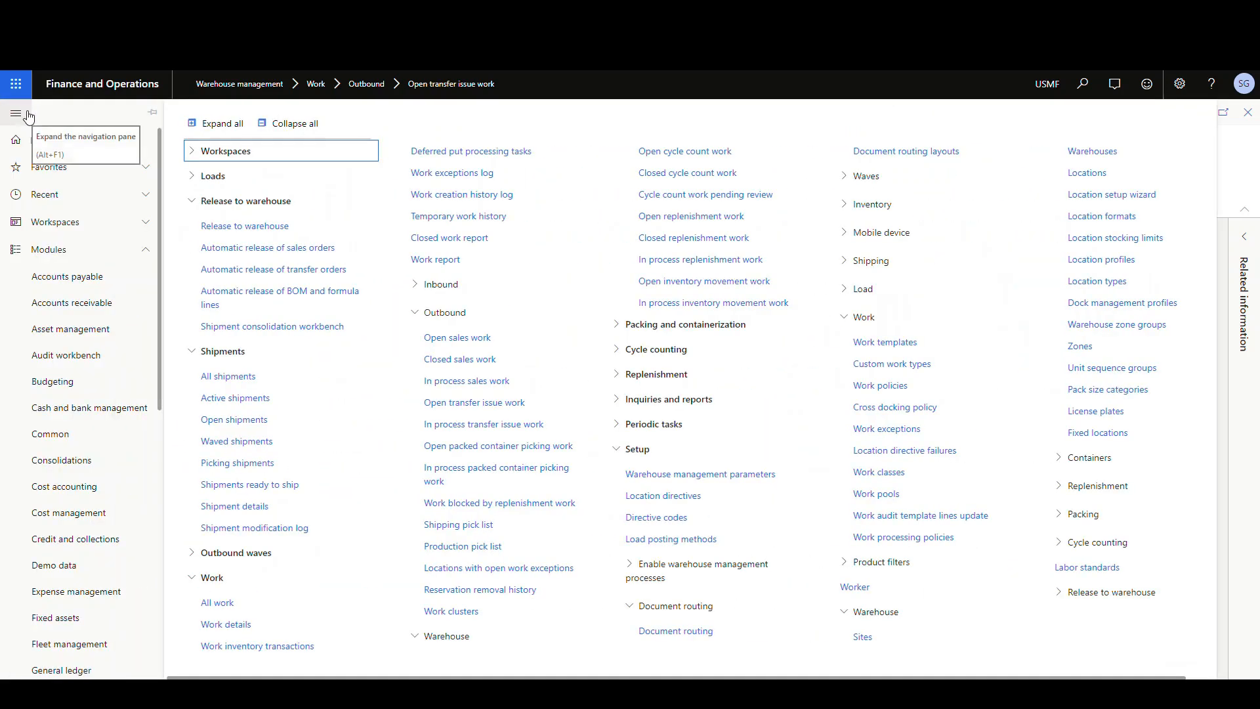
click(101, 83)
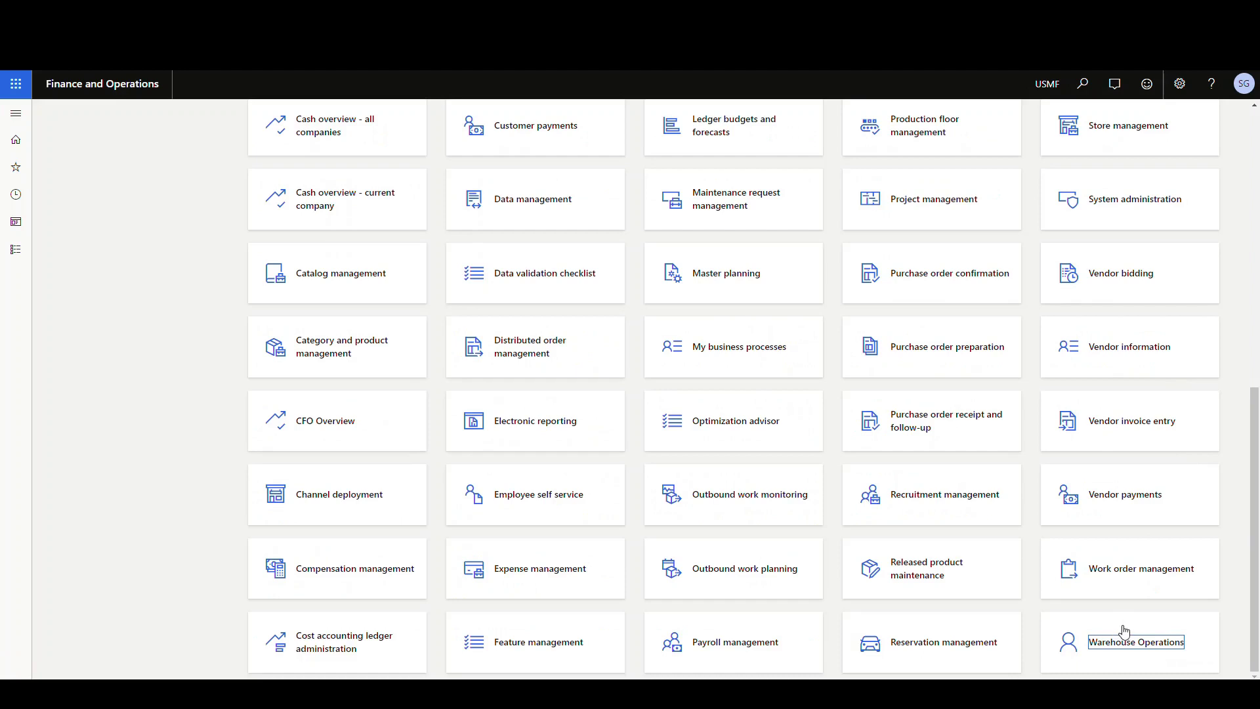
click(1135, 642)
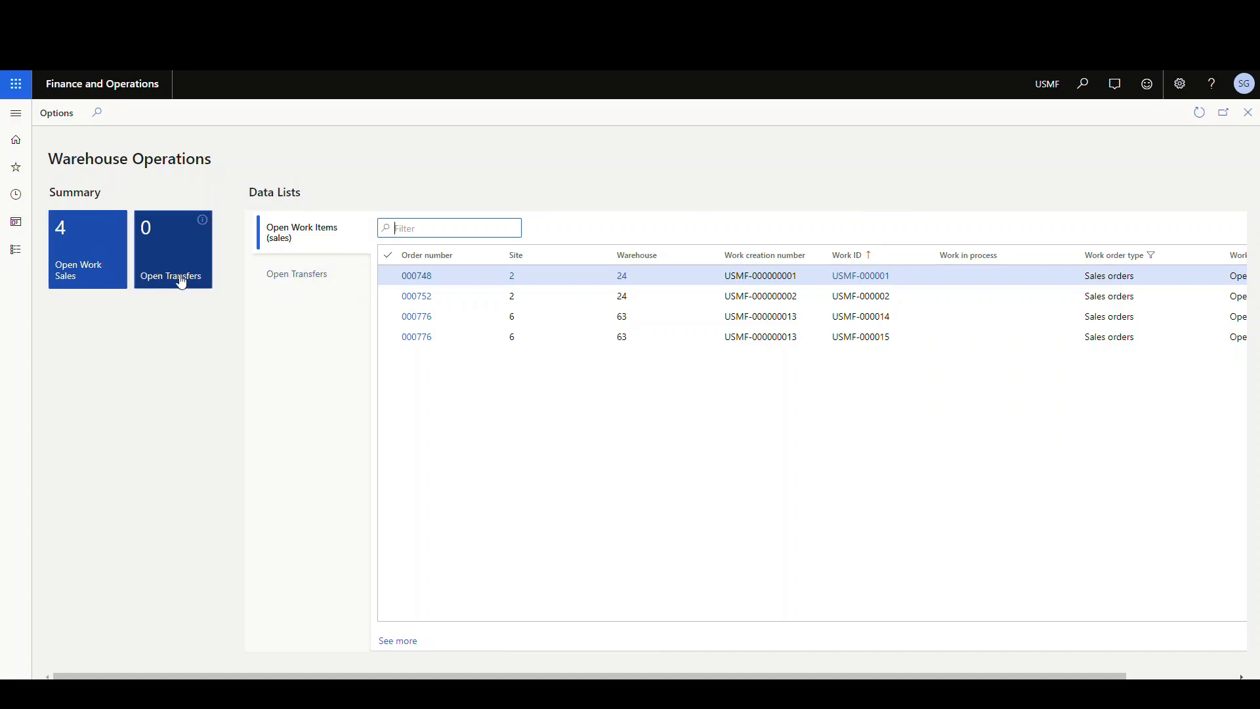
click(298, 278)
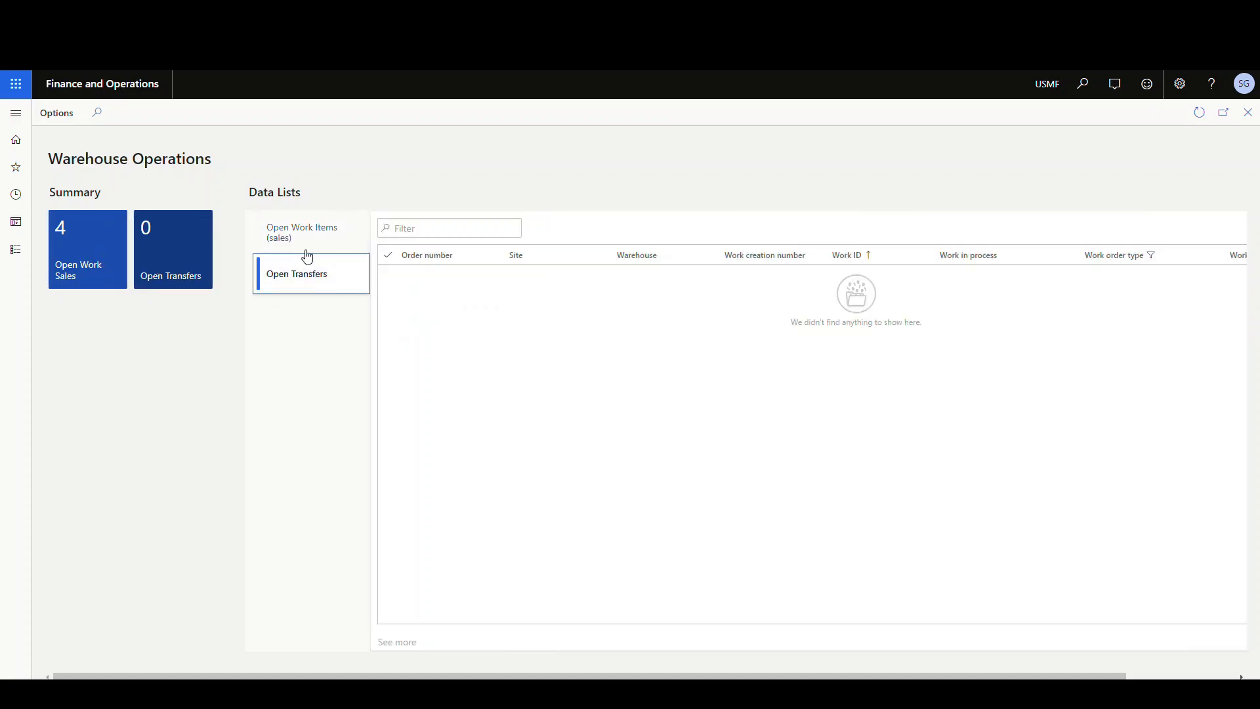
click(315, 234)
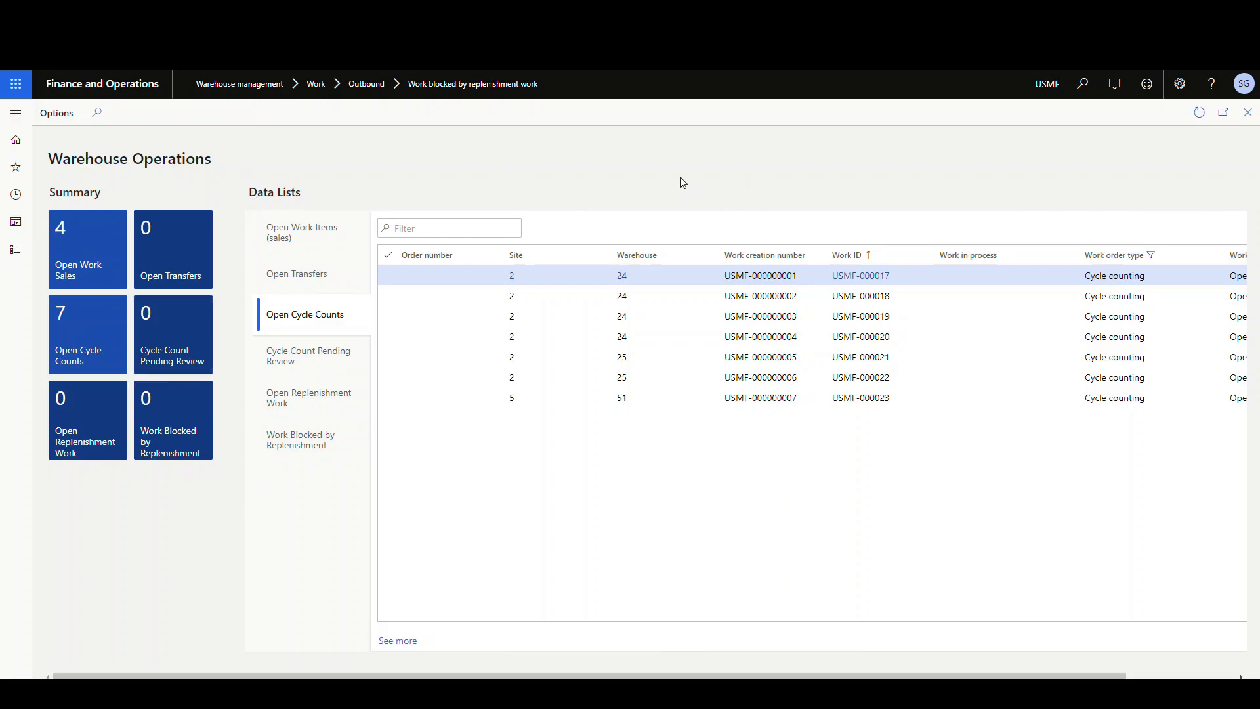
Navigate to Product information management > Released products and reveal its Options.
click(16, 112)
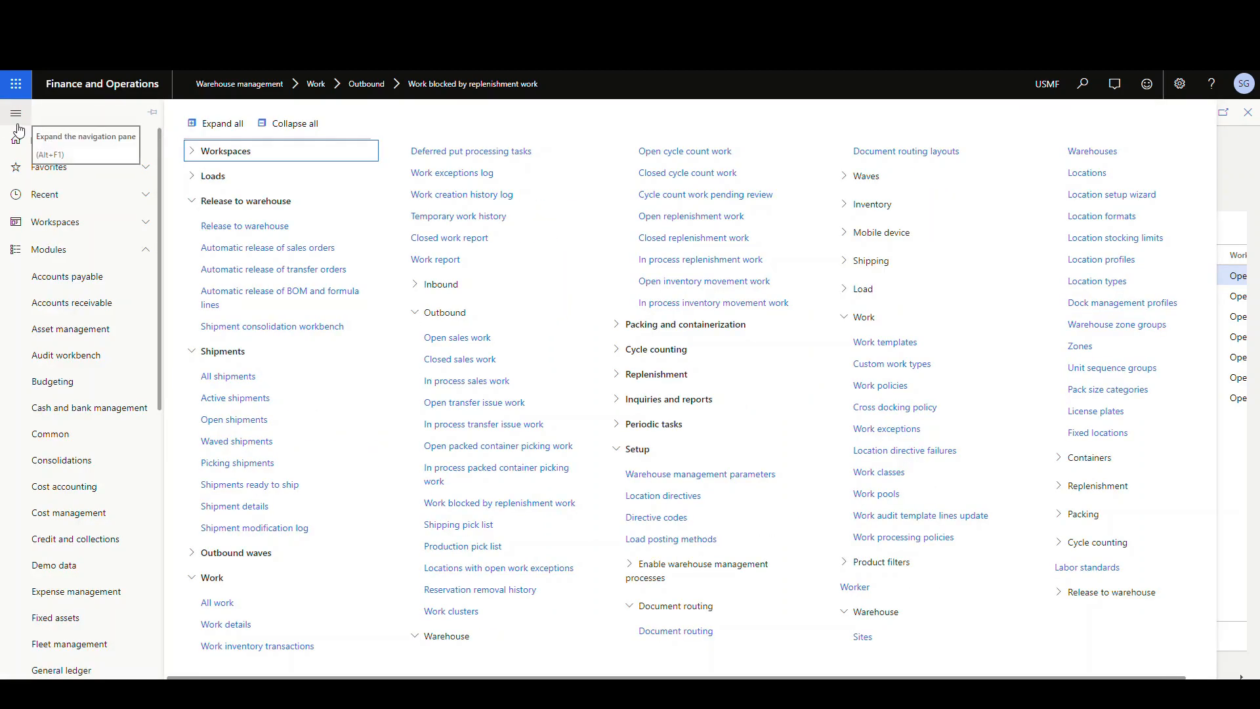
scroll(69, 286, down, 5)
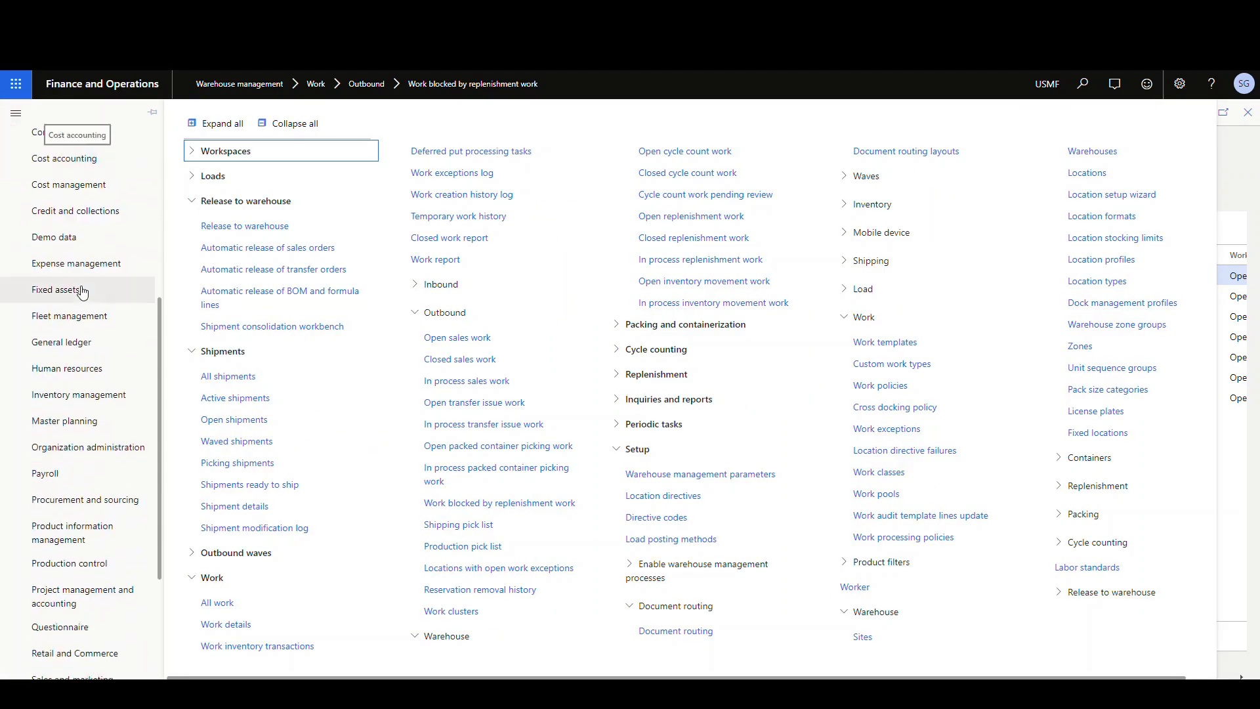
scroll(81, 291, down, 3)
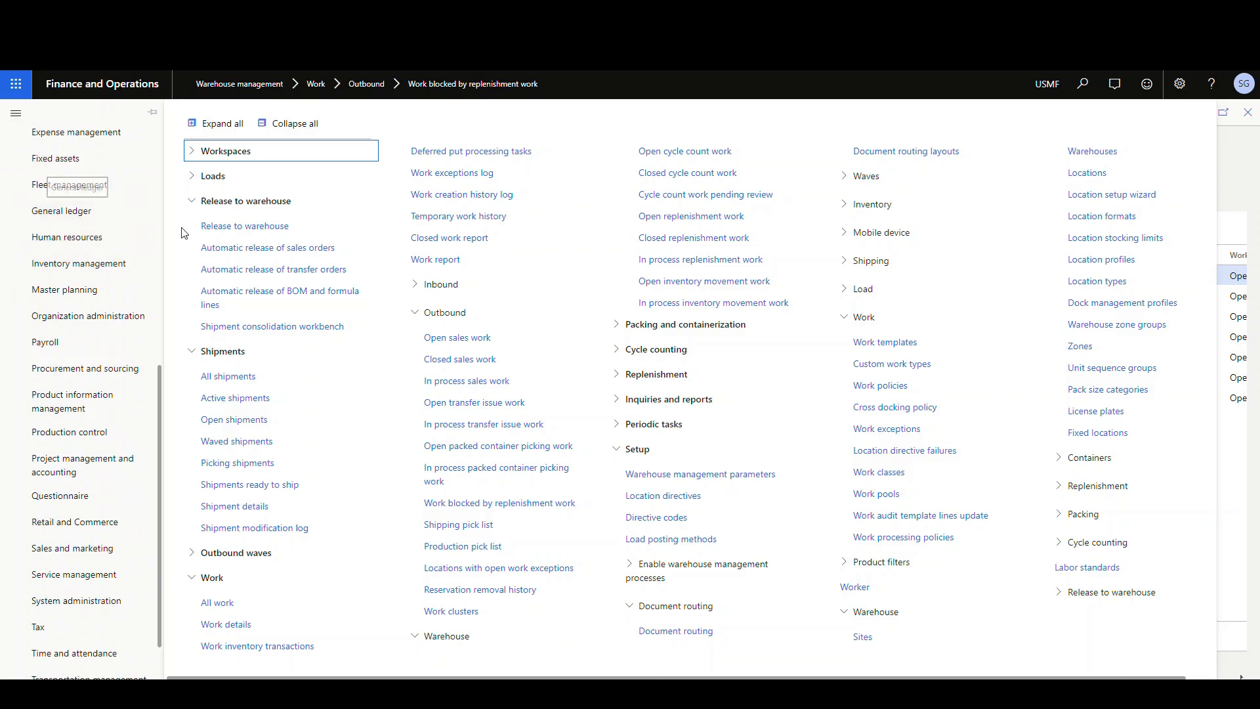
click(73, 401)
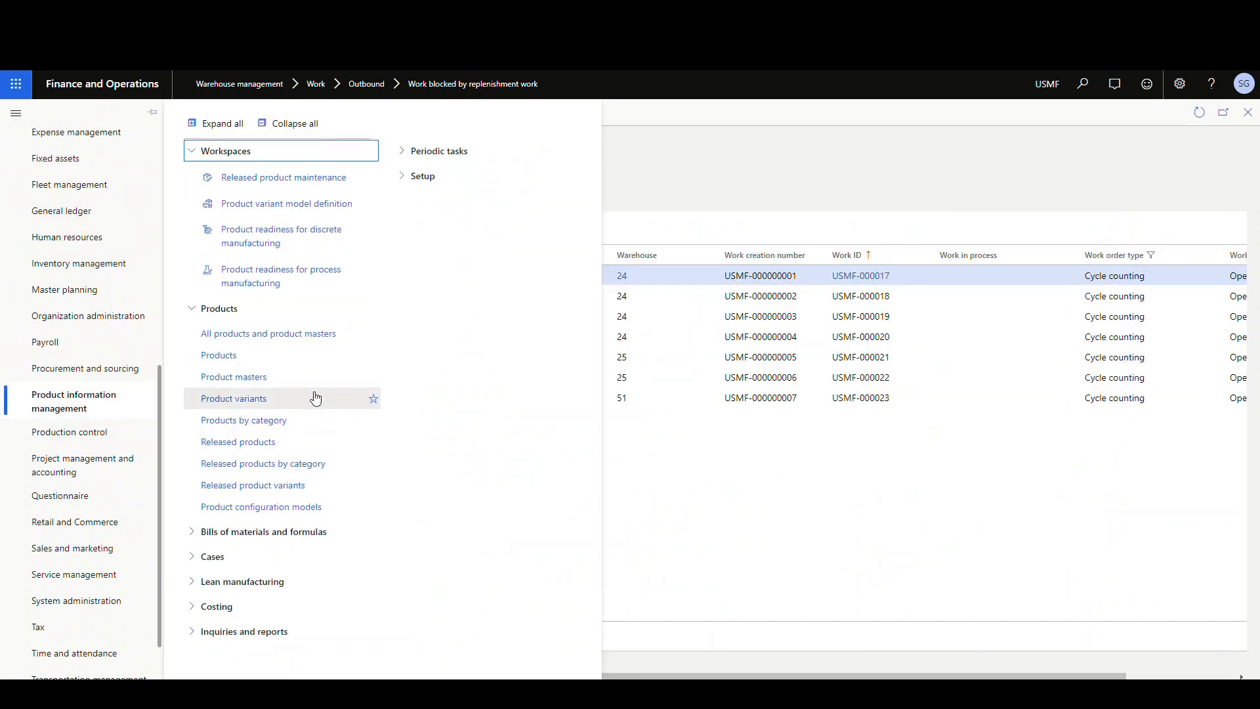
click(255, 441)
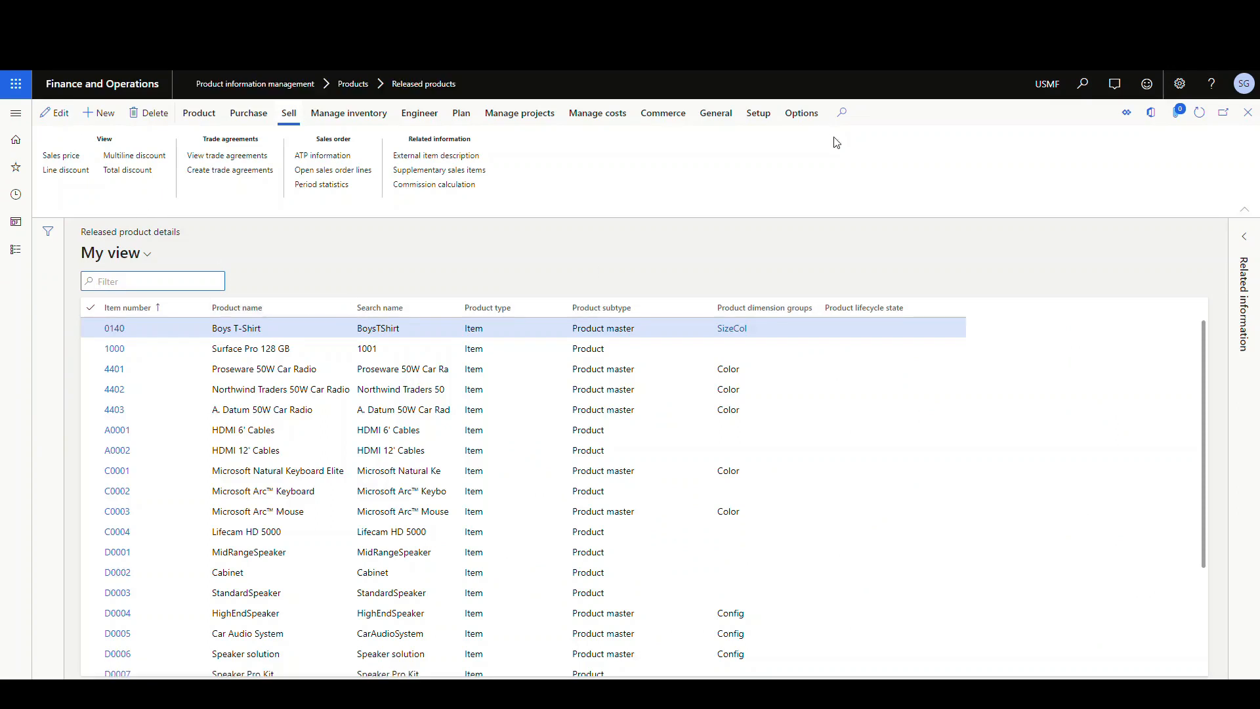
click(801, 112)
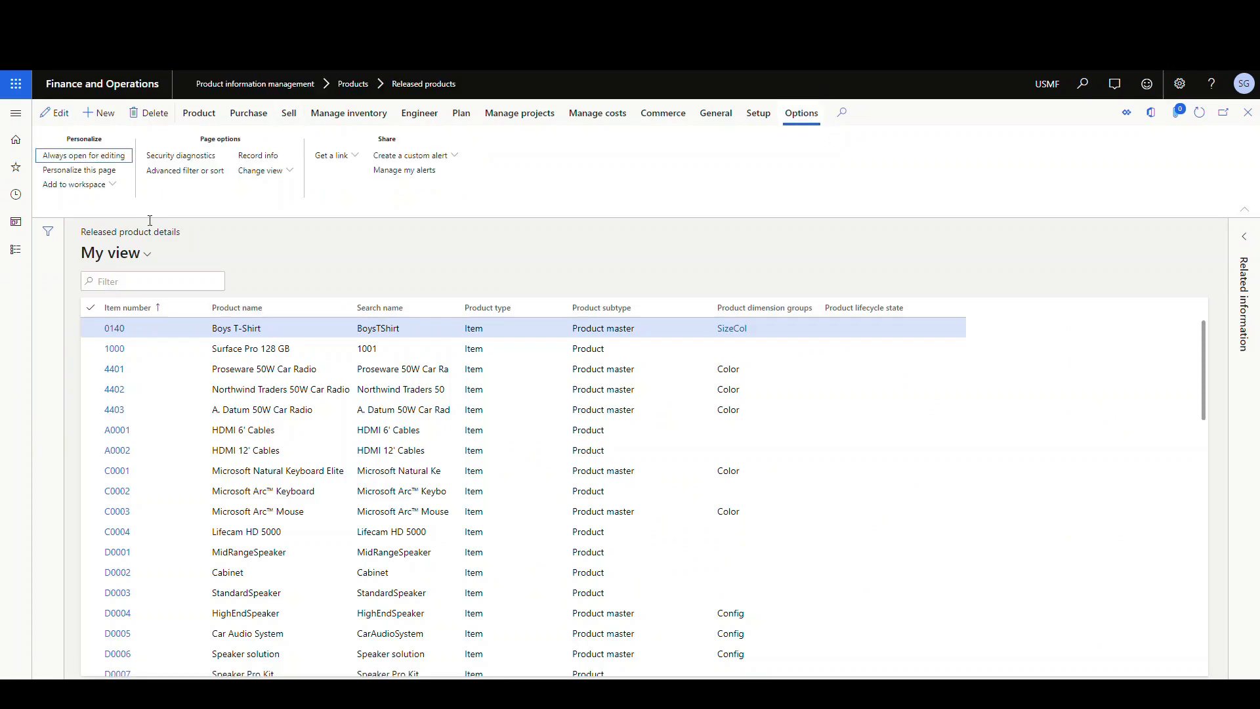
Add the page to Warehouse Operations as a Released Products link in the Inventory group.
click(114, 185)
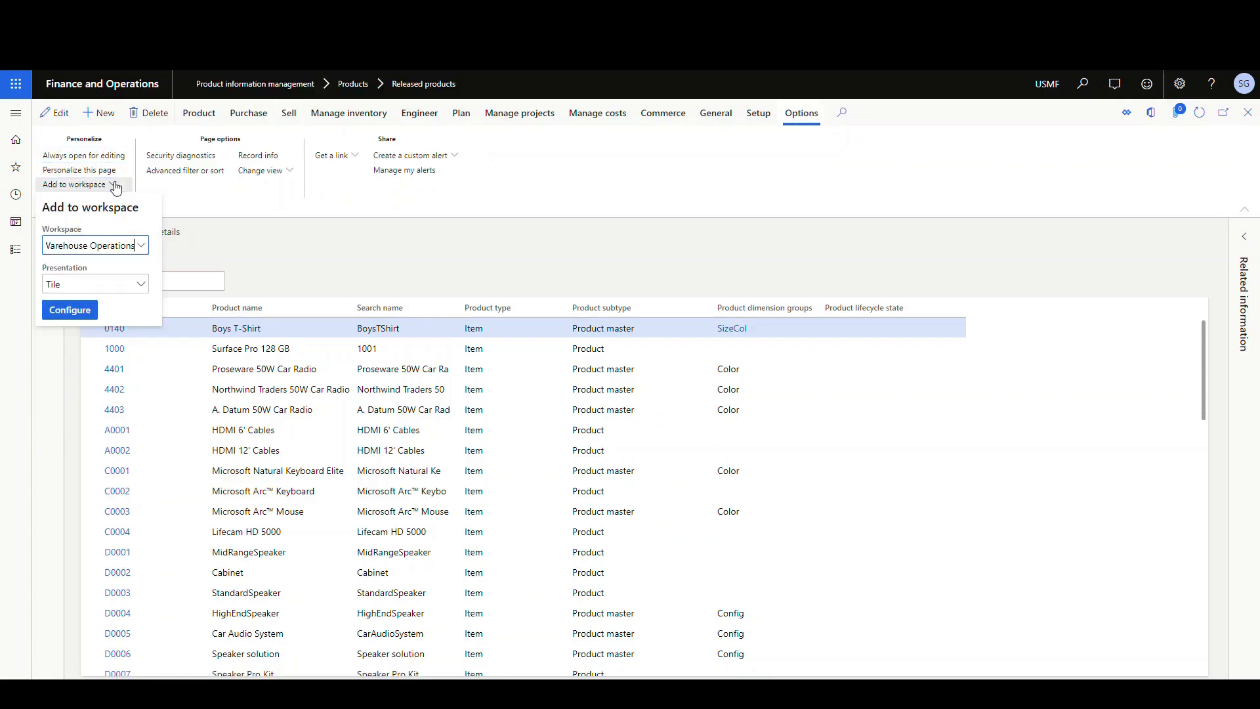
click(143, 284)
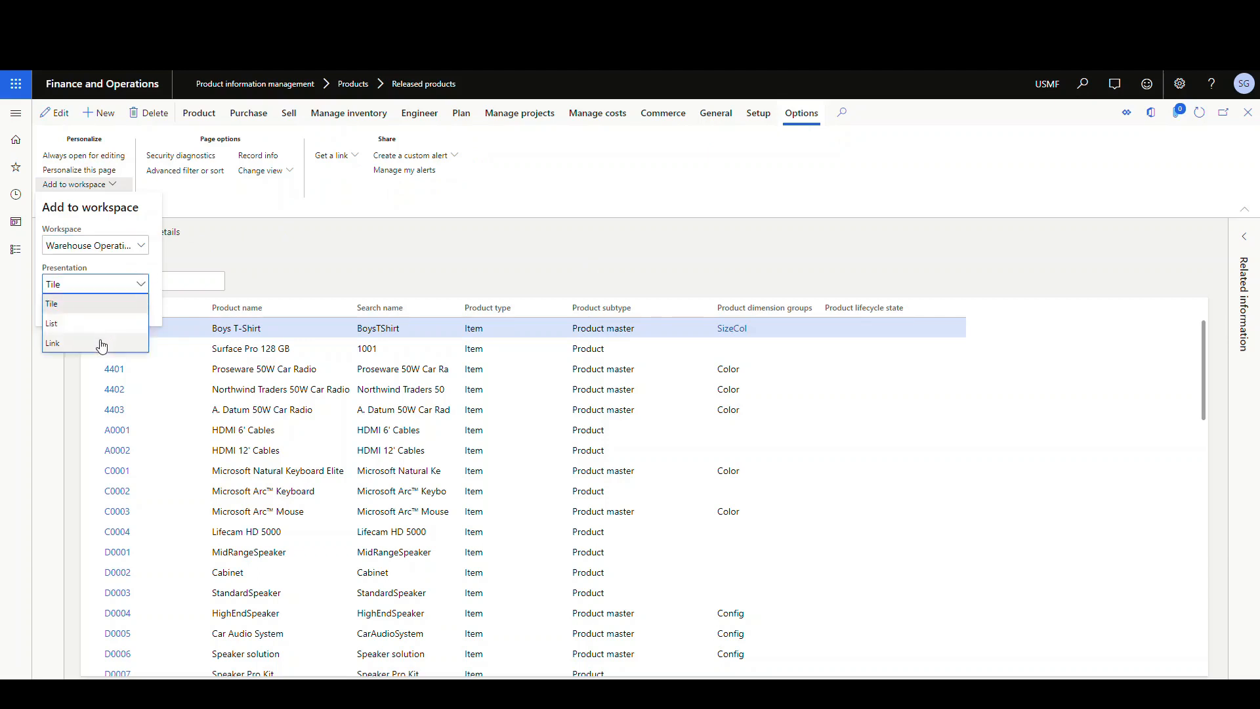
click(99, 340)
click(69, 309)
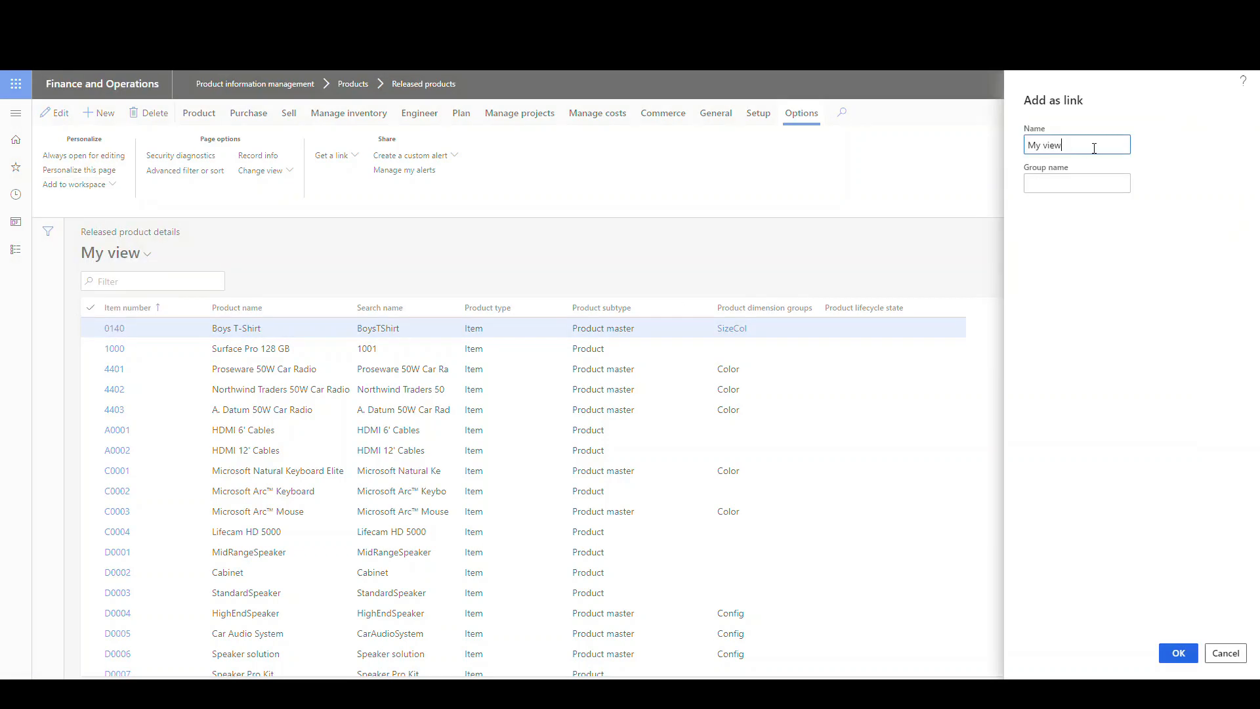
drag(1092, 147, 976, 176)
text(Released Products)
key(Tab)
text(Inventory)
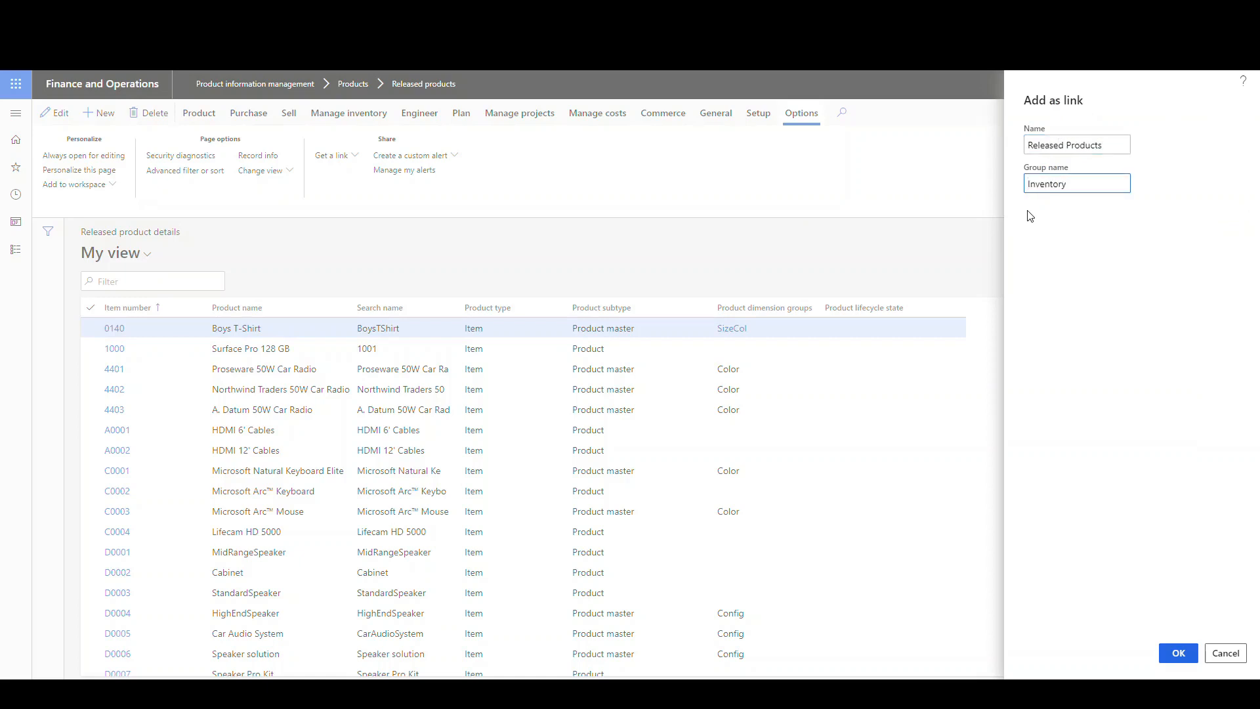
click(1178, 653)
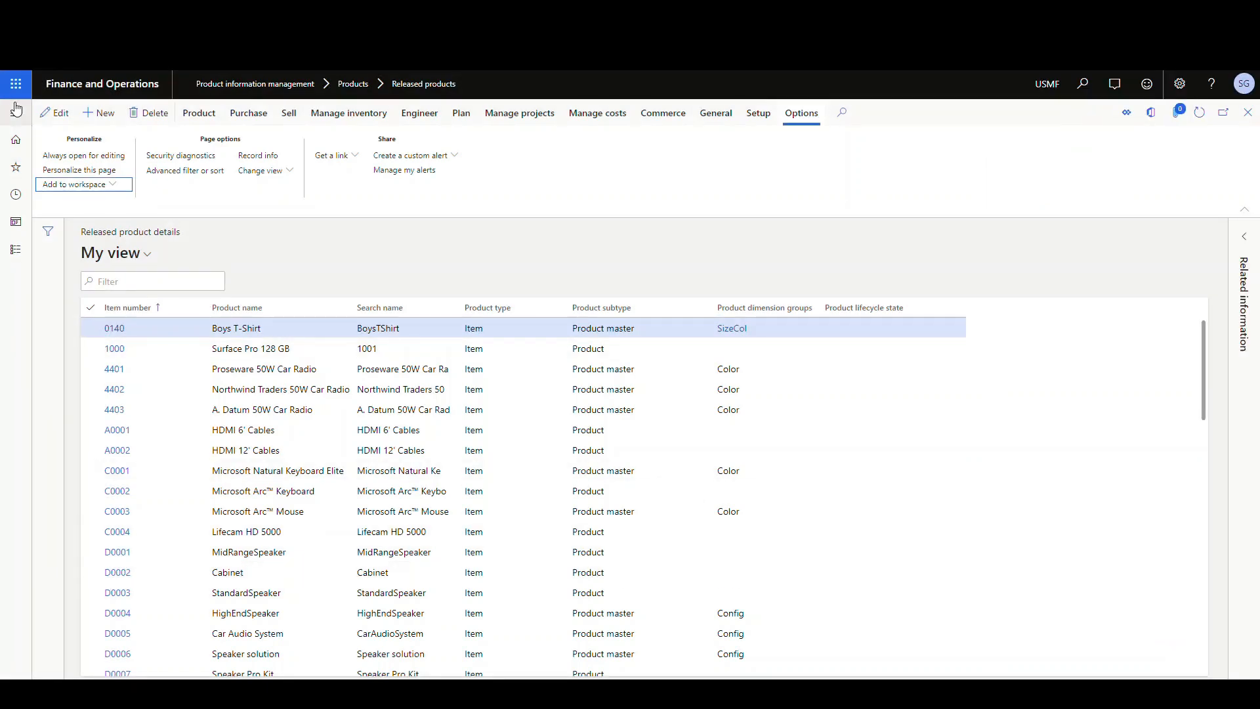
Navigate to Warehouse management > All shipments and start adding the page to a workspace.
click(15, 113)
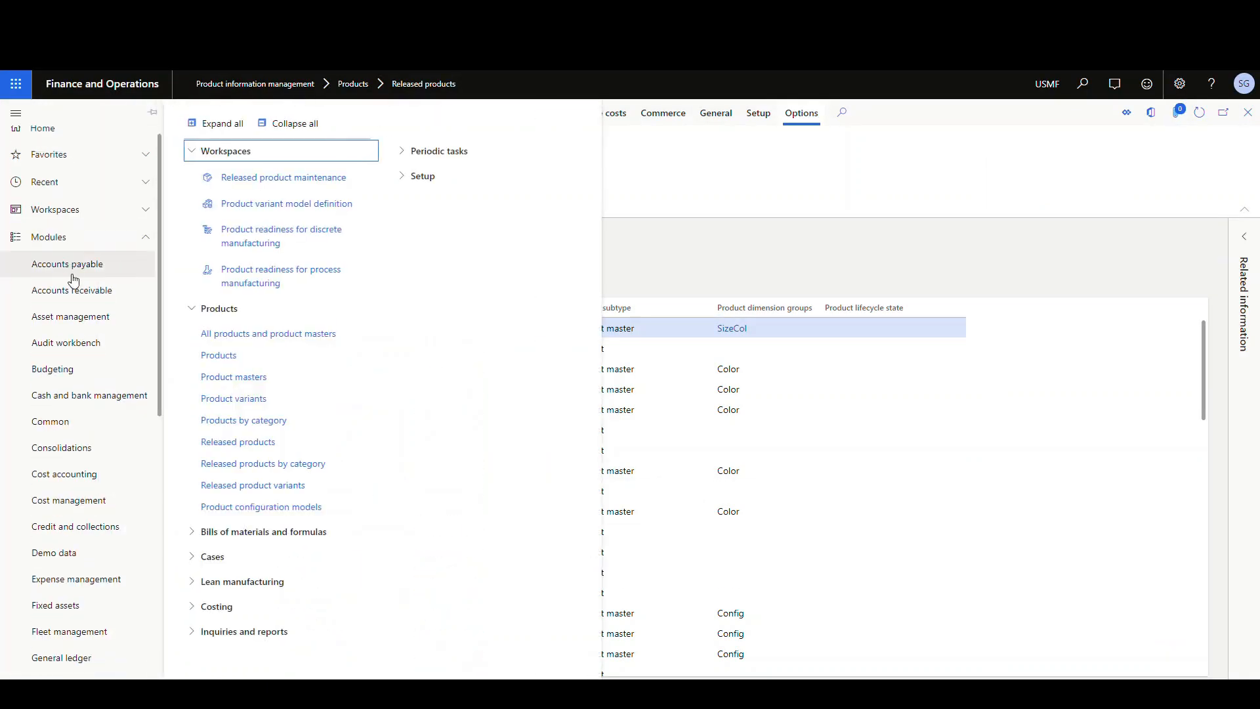
scroll(29, 118, down, 10)
click(82, 670)
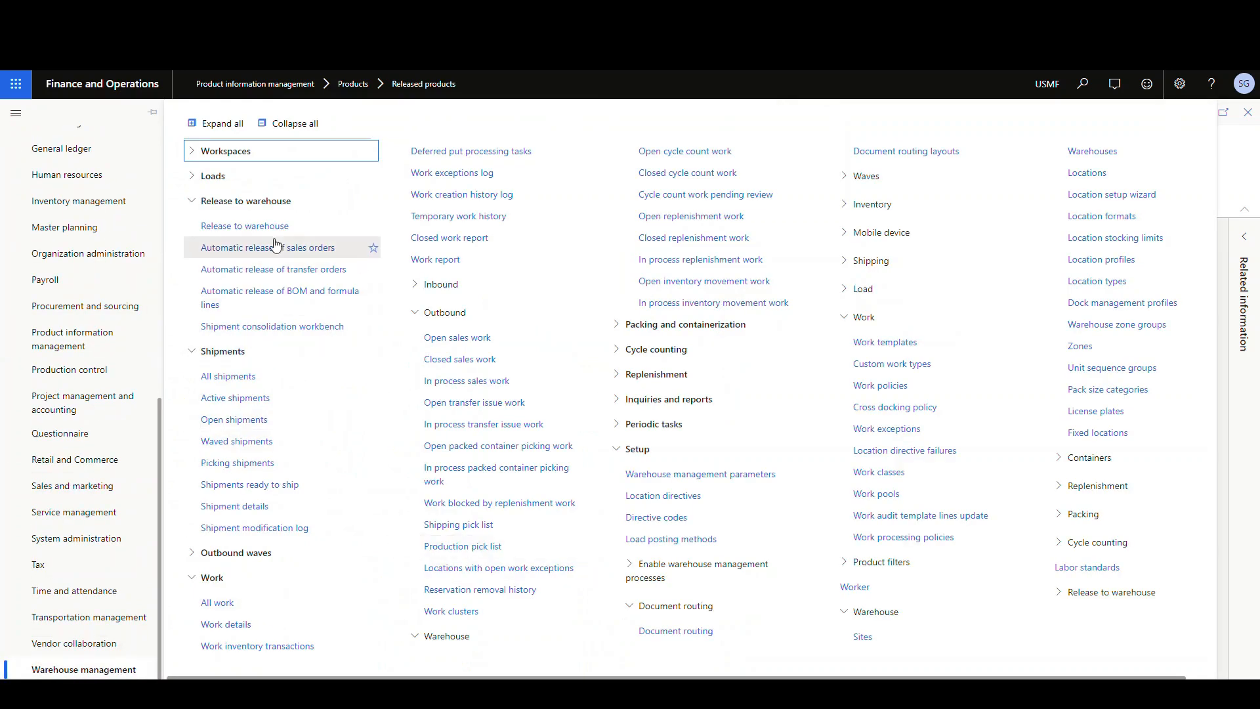
click(227, 376)
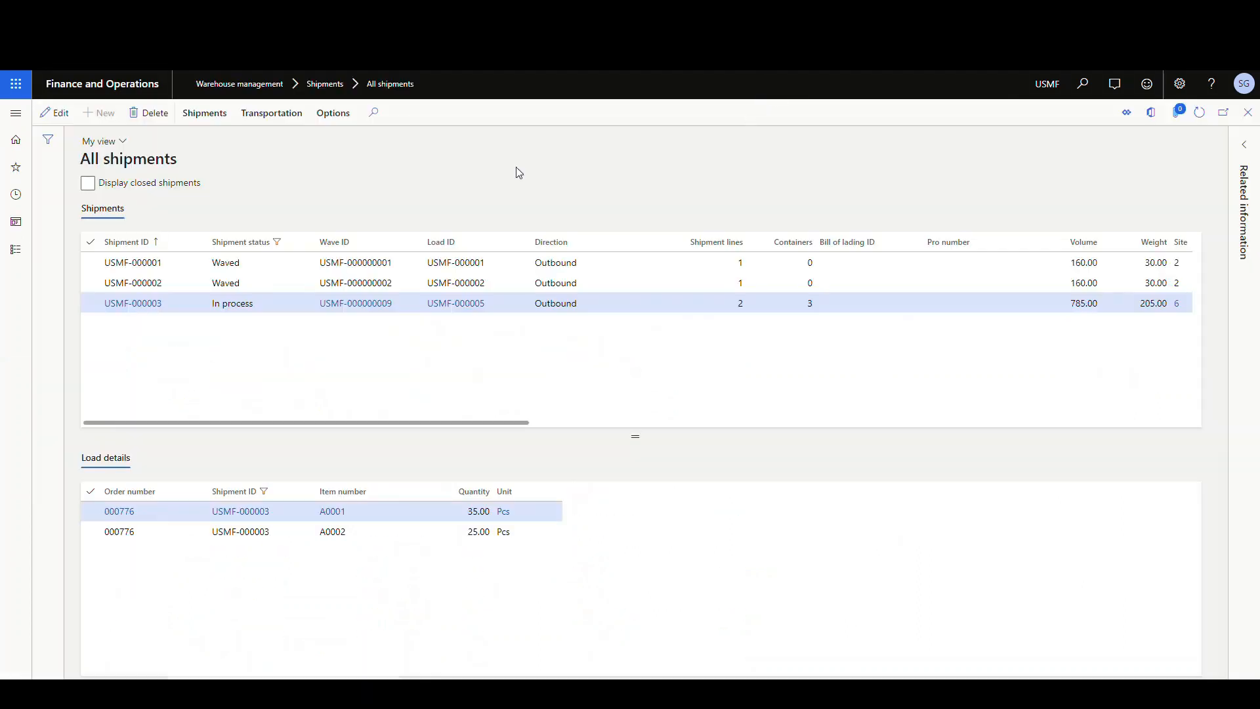
click(333, 113)
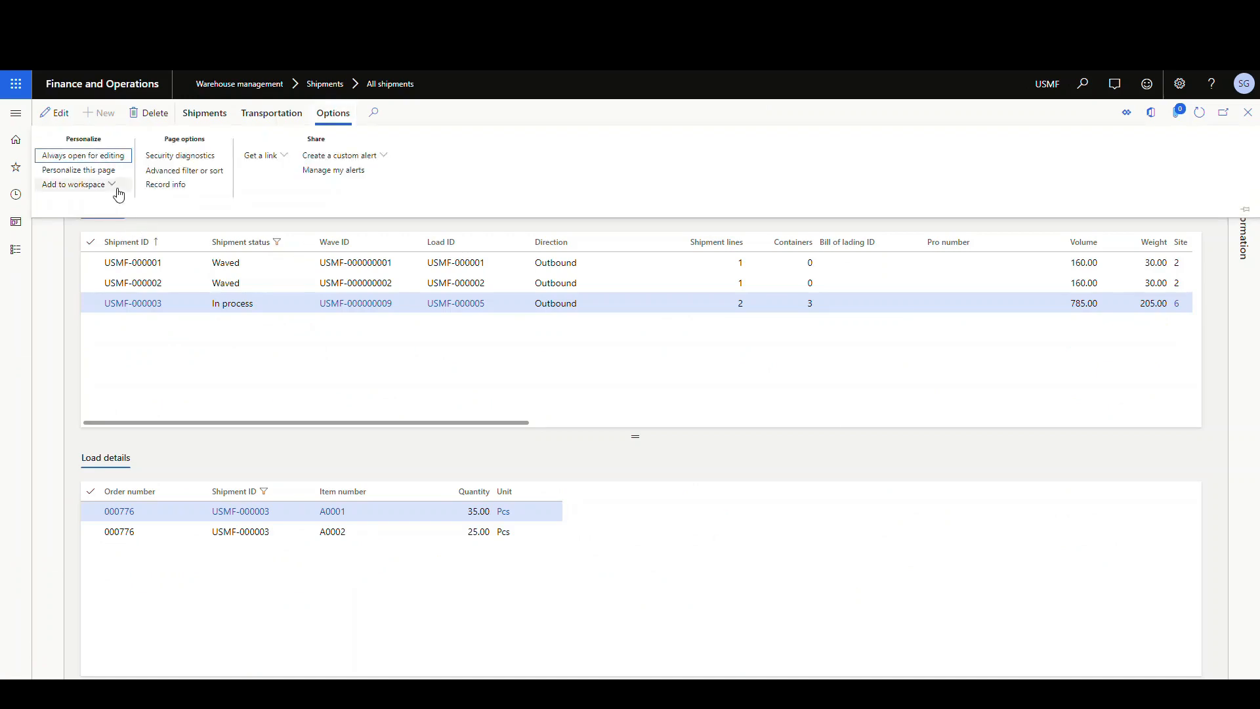
click(74, 186)
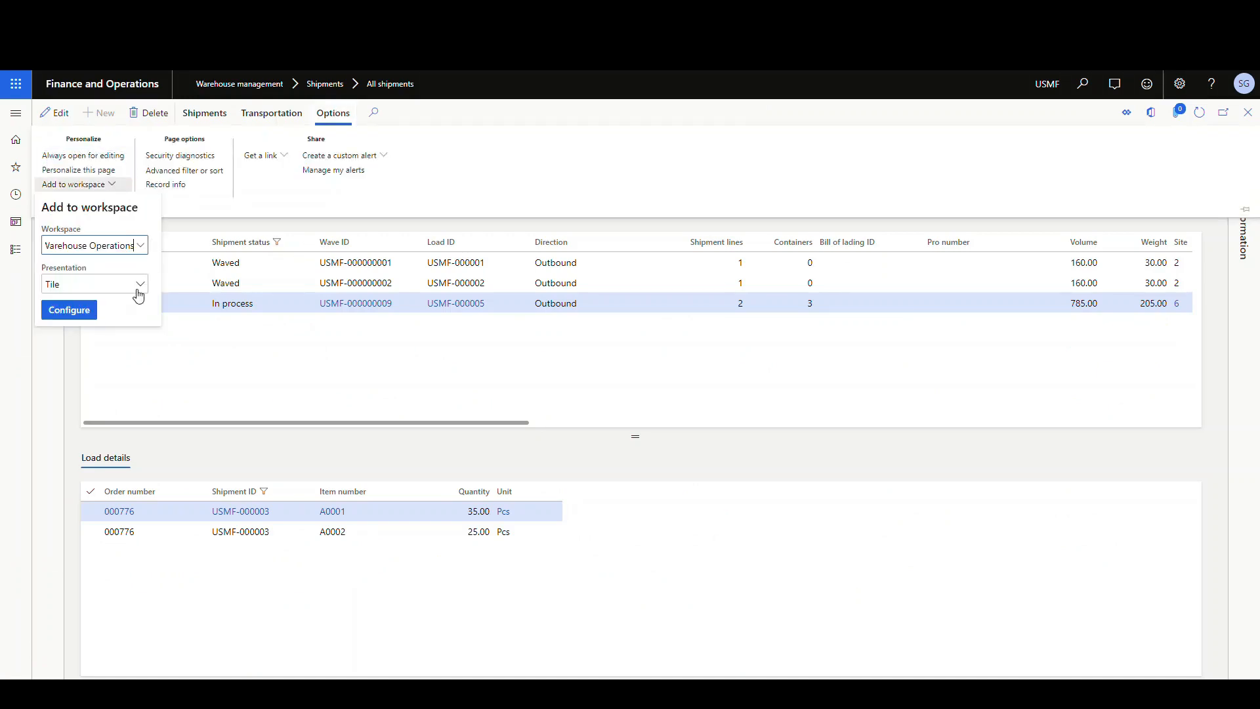
Add it as a link named All Shipments in group Warehouse and confirm.
click(140, 284)
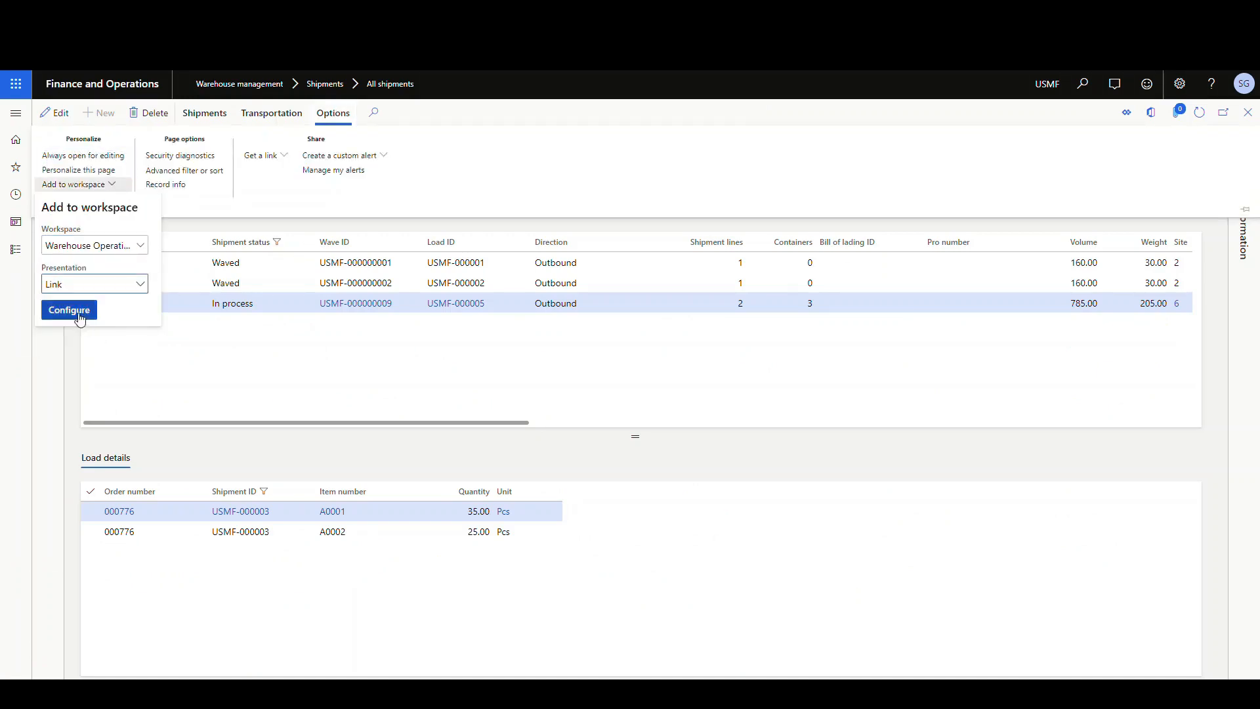
click(70, 310)
drag(1087, 169, 997, 172)
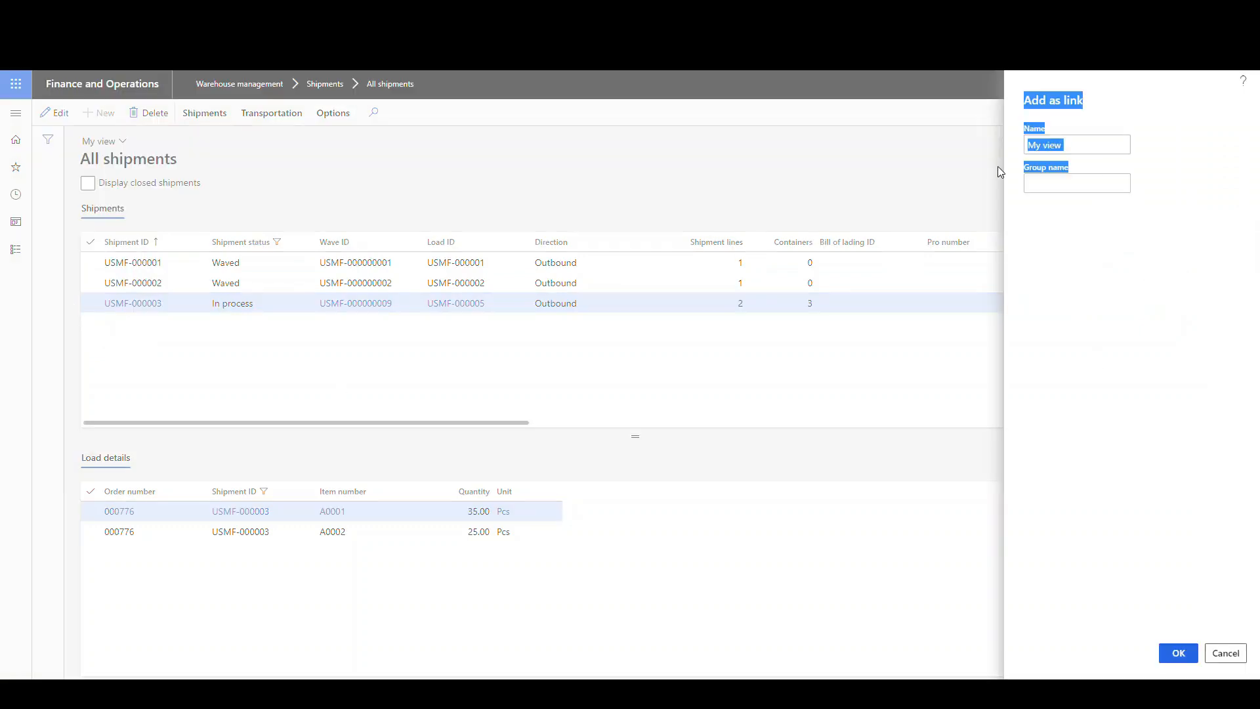
click(1076, 146)
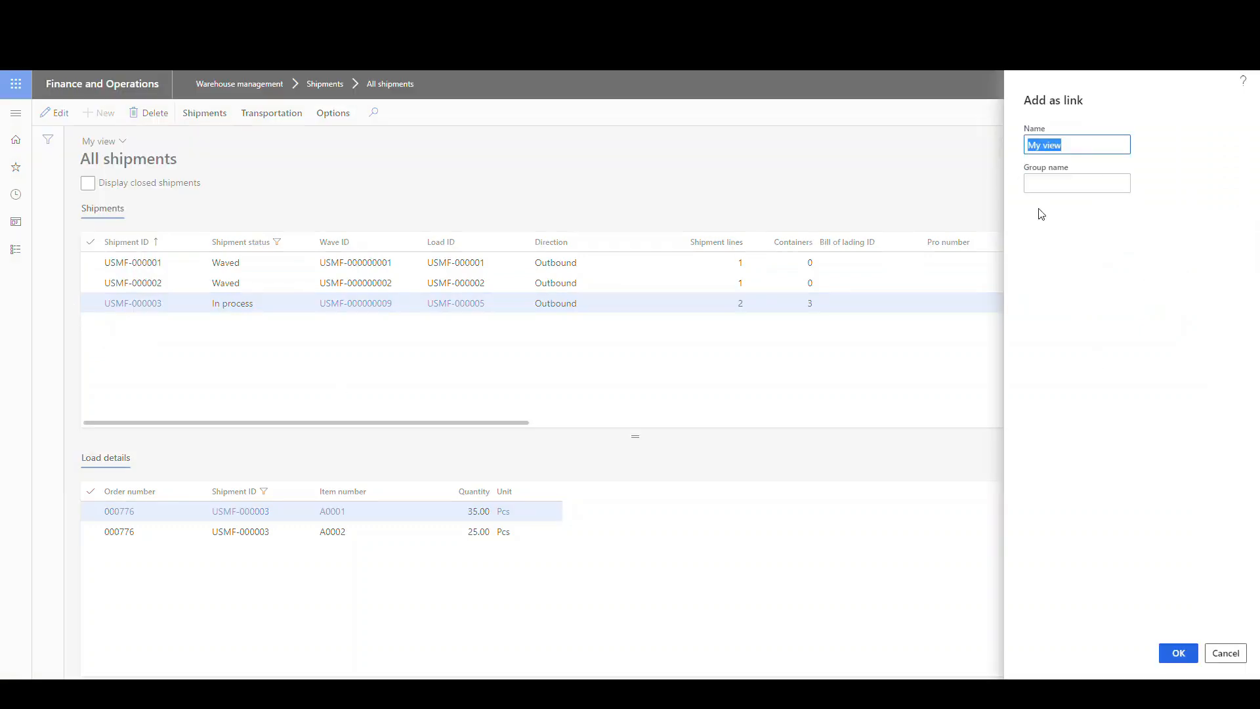
text(All Shipments)
click(1046, 183)
text(Warehouse)
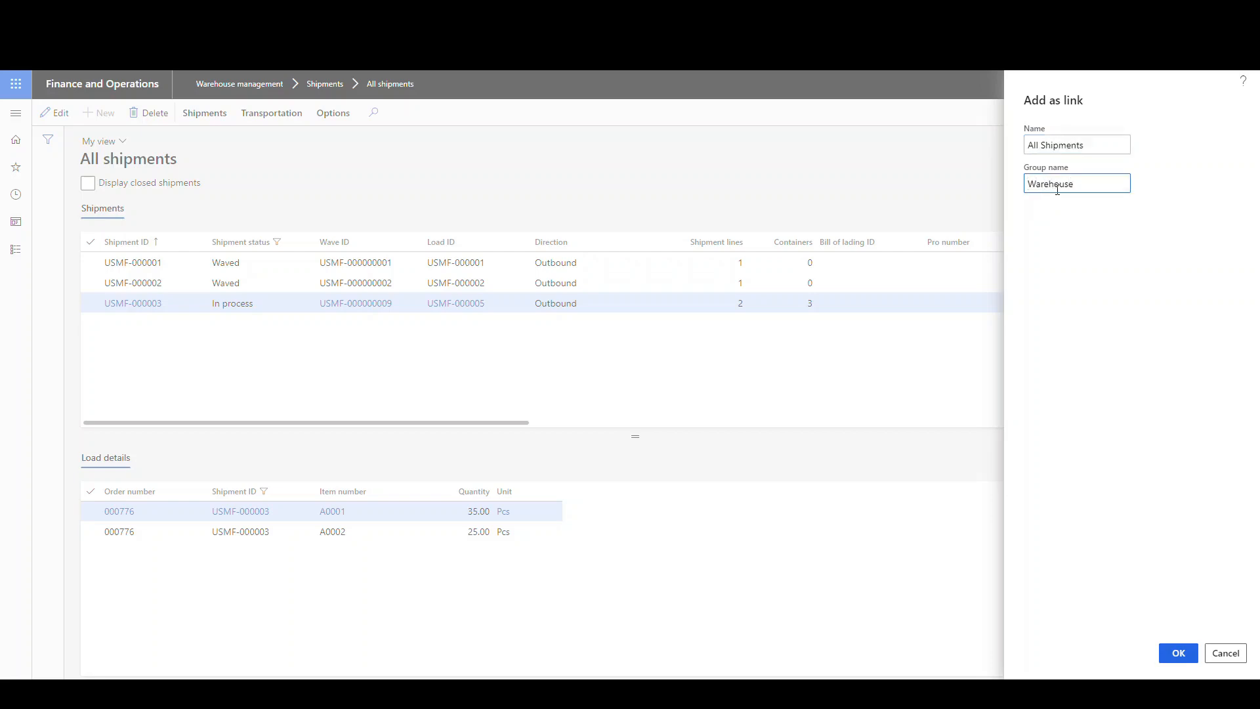
click(1178, 652)
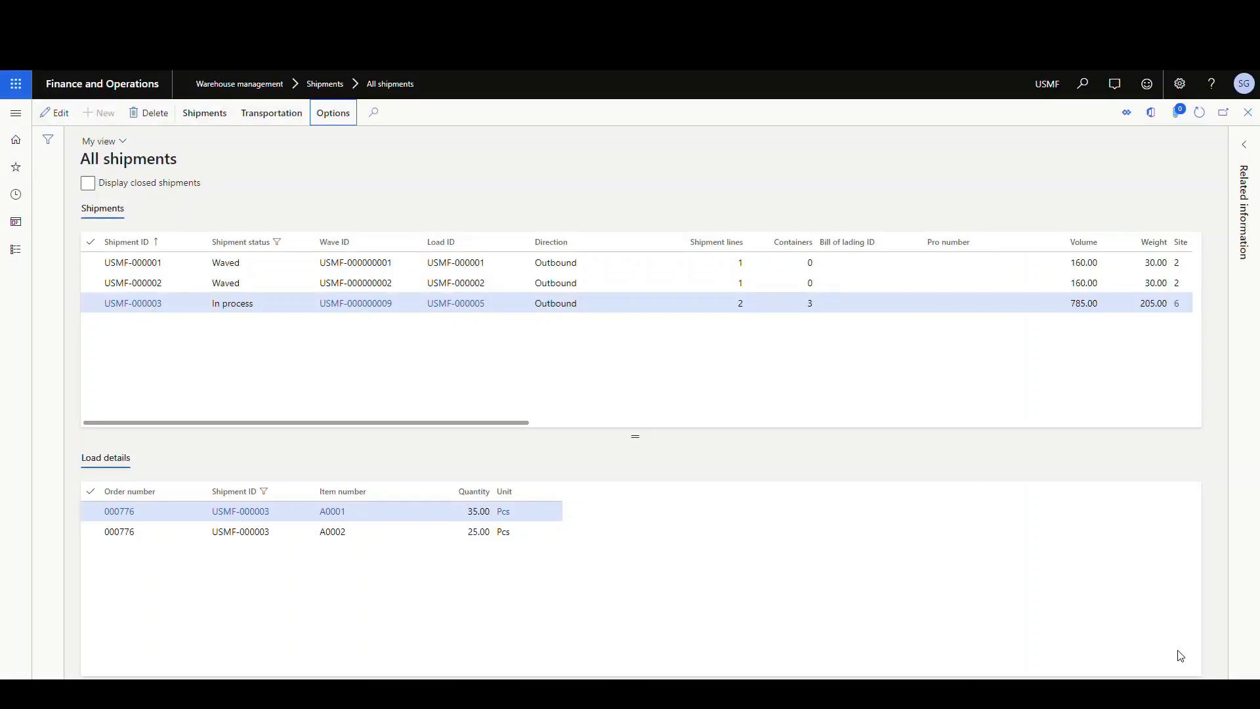
Return to the Warehouse Operations workspace to see the new Links section.
click(77, 90)
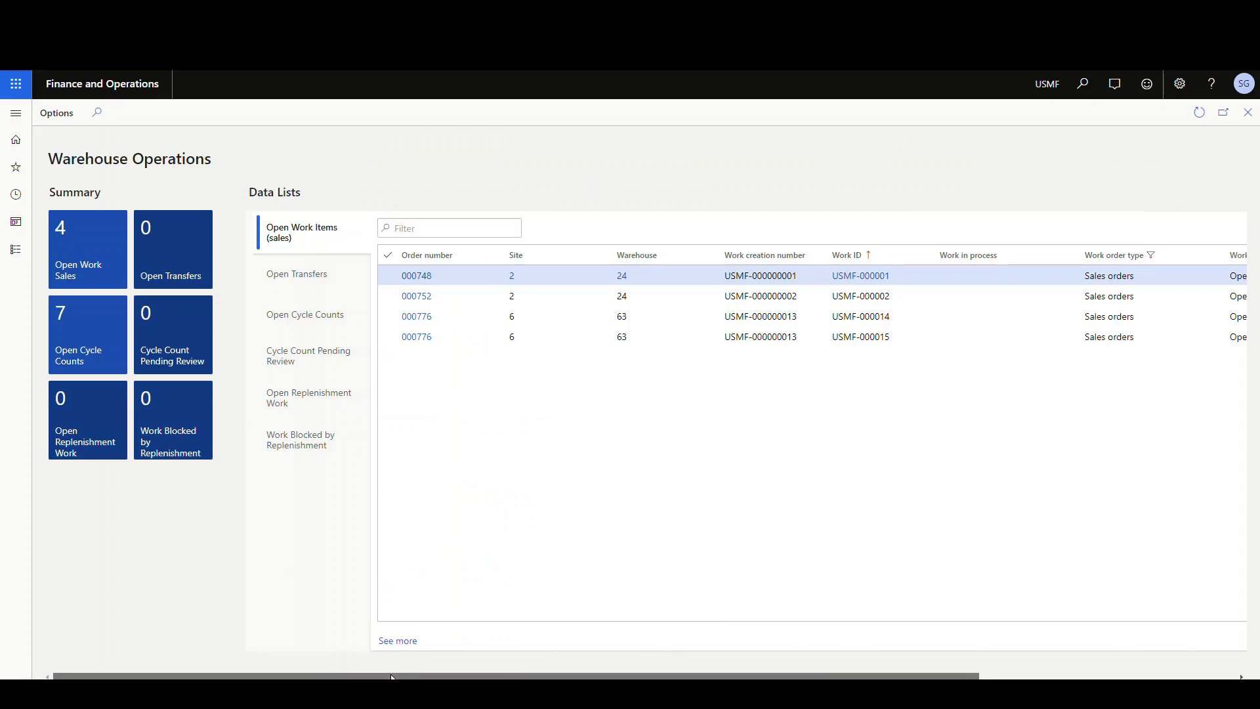
drag(394, 675, 1172, 508)
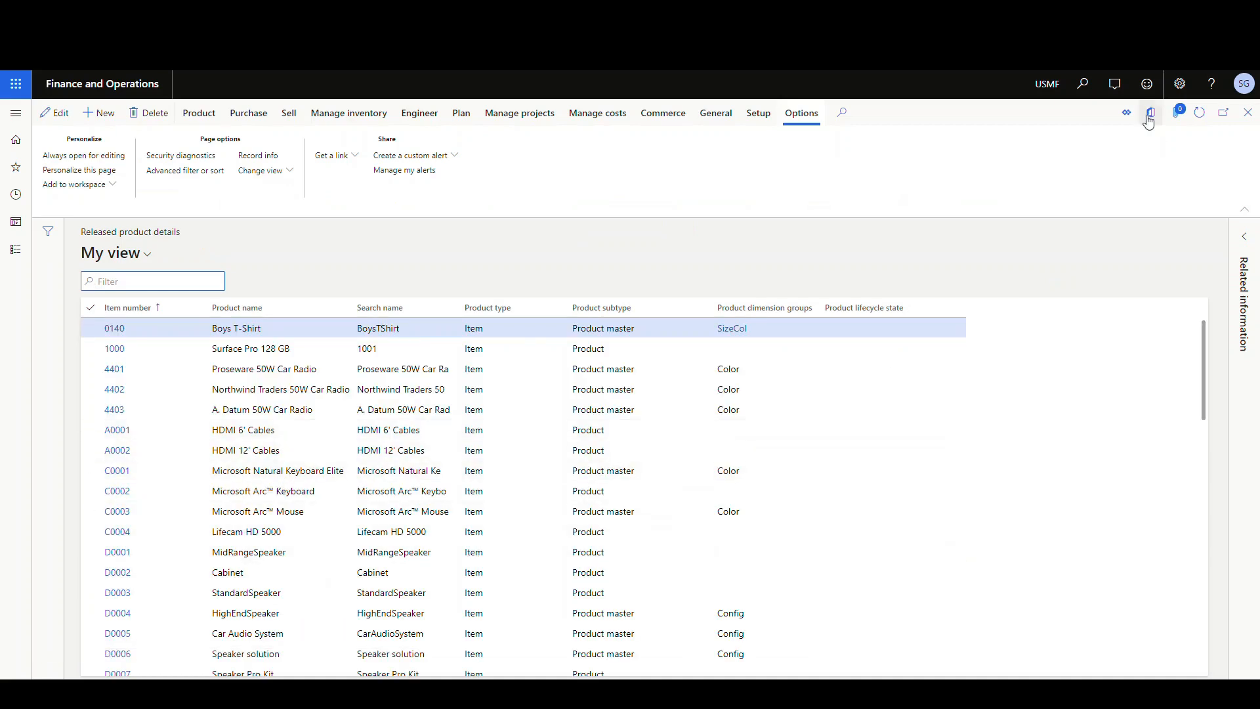
click(1247, 113)
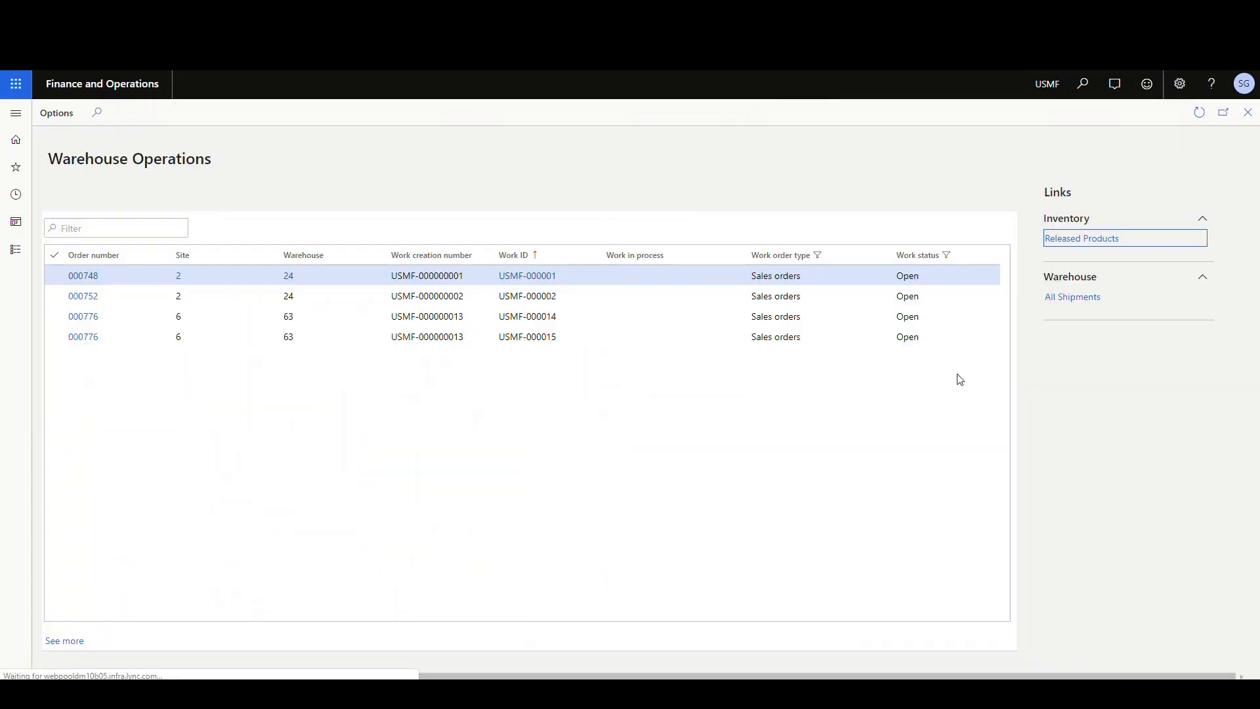